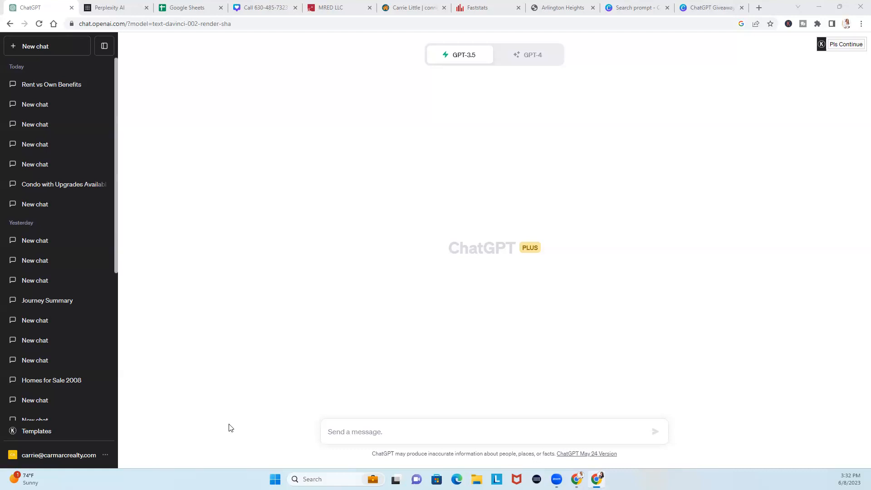
Paste a prompt into a new chat asking for 9 rent-vs-own social media posts in a numbered table
left_click(418, 430)
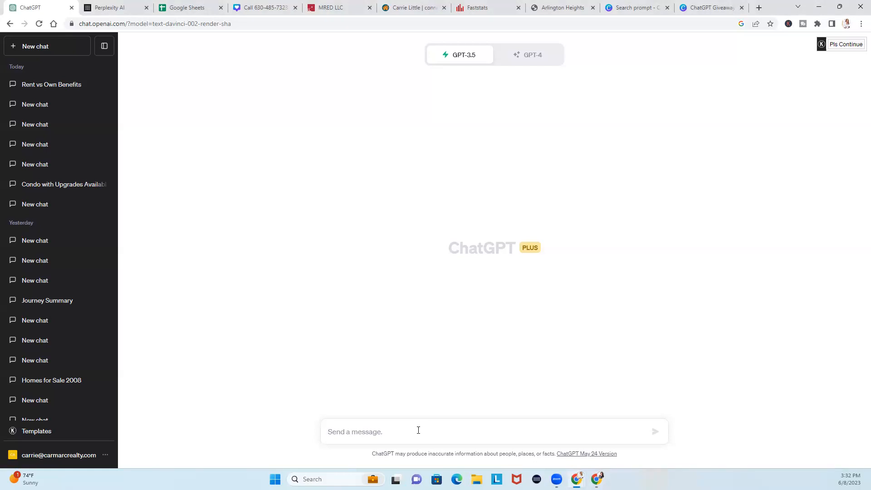
type("Write 9 posts for social media targeting people that rent their residence, showing the value of owning a home vs renting the home . Write the 9 posts in a table view with the first column as a number column")
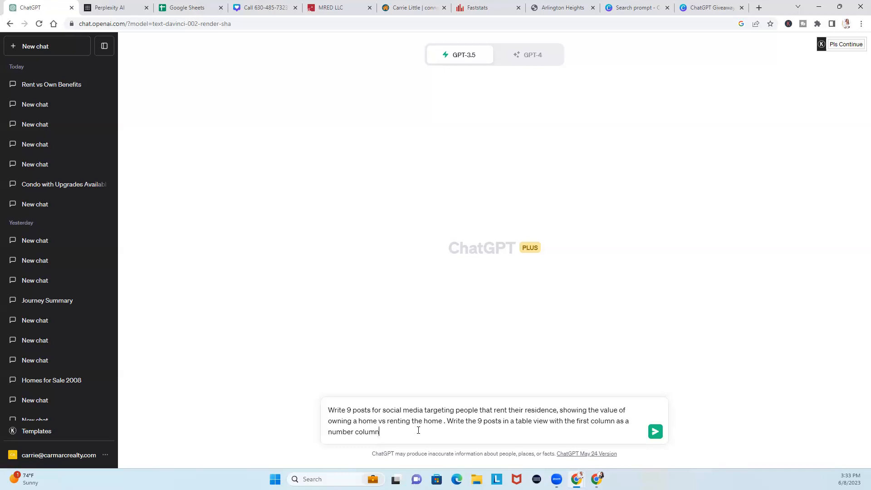
Copy the table prompt from the earlier Rent vs Own Benefits chat
left_click(75, 85)
scroll(435, 301, "up", 10)
scroll(435, 301, "up", 9)
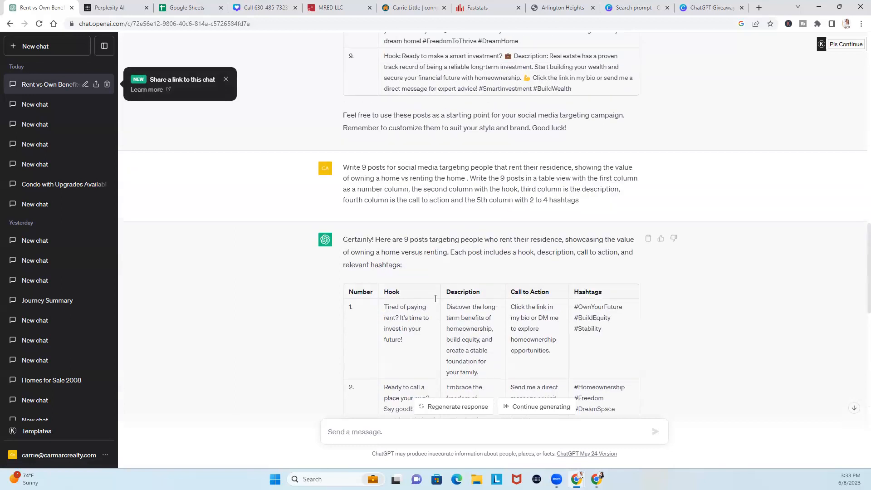
scroll(330, 247, "down", 3)
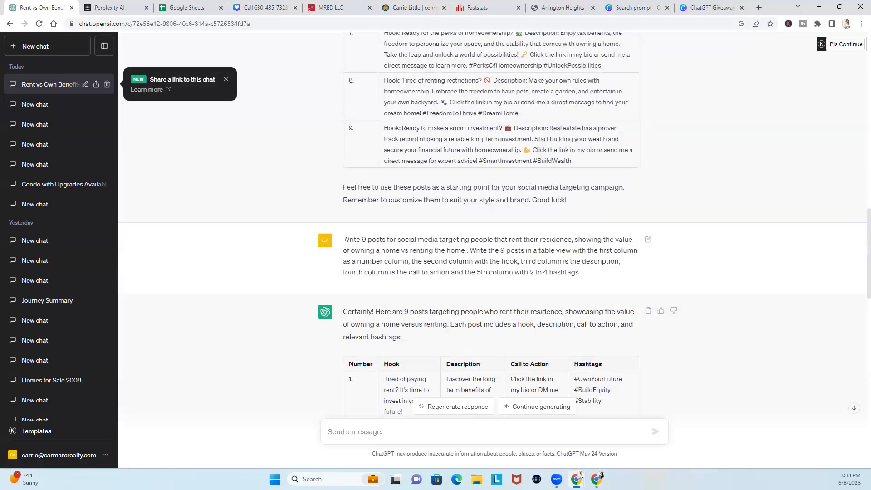
left_click_drag(343, 242, 629, 293)
key("ctrl+c")
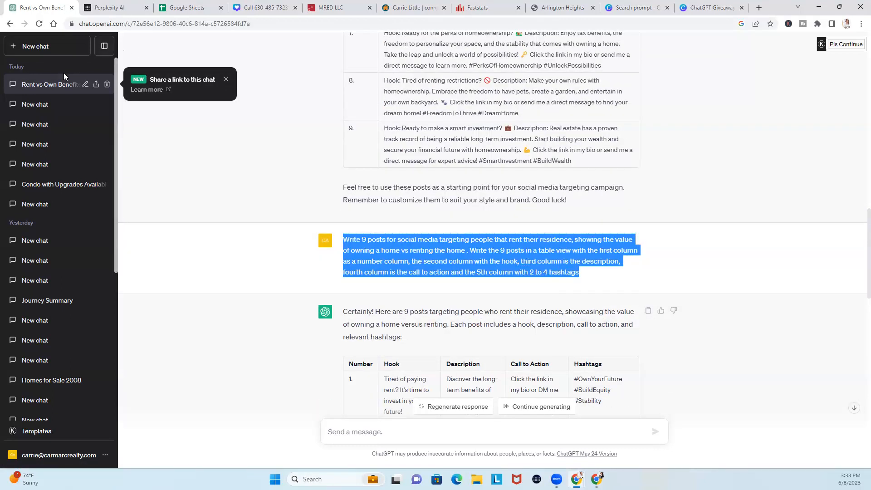
Paste the copied prompt into a new chat and append 'with emoji's'
left_click(47, 46)
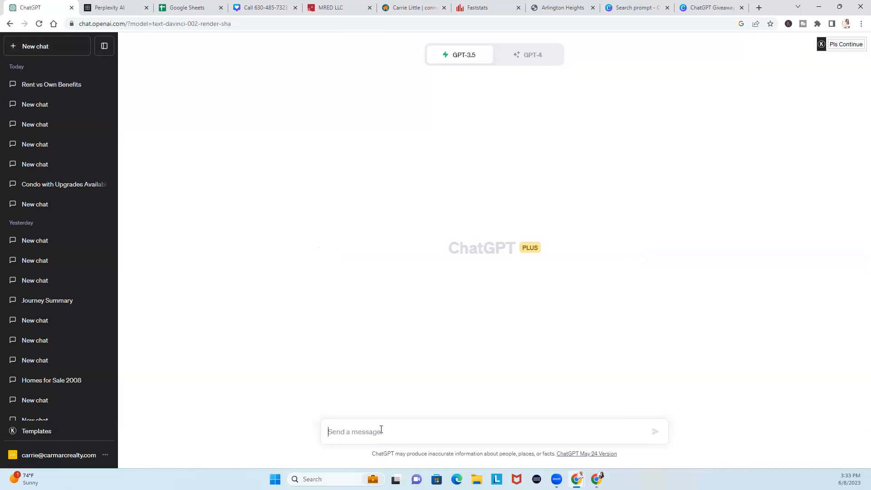
key("ctrl+v")
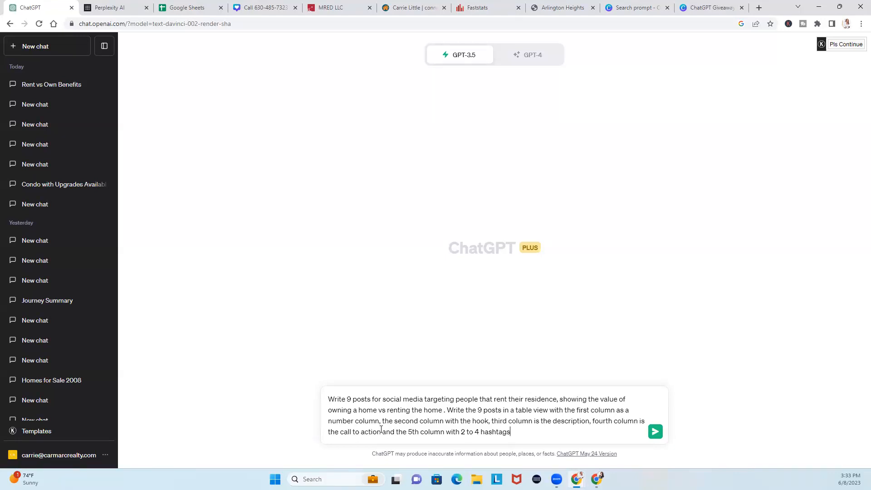
type("with emoji's")
Send the nine-post table request, then paste the prompt again and select most of it
key("Return")
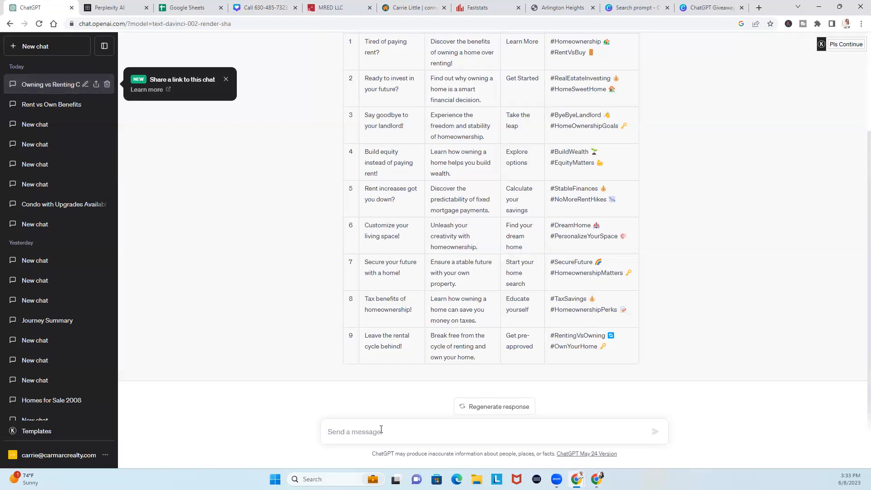
key("ctrl+v")
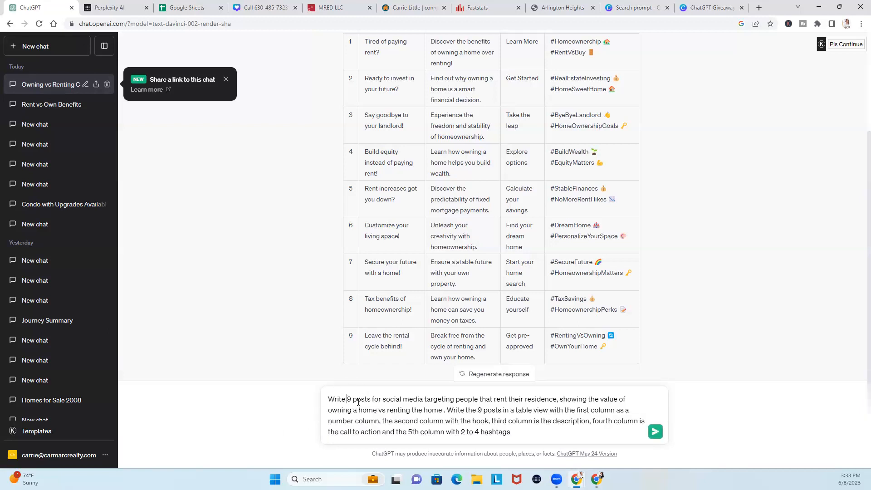
left_click_drag(348, 399, 547, 448)
Replace the selection with 'these' and paste the full prompt into the Canva ChatGPT Giveaway design
type("these")
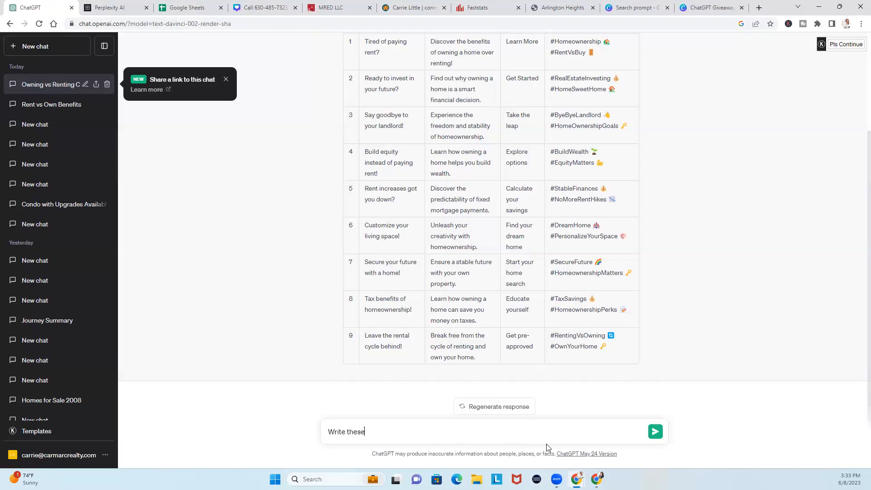
left_click(719, 6)
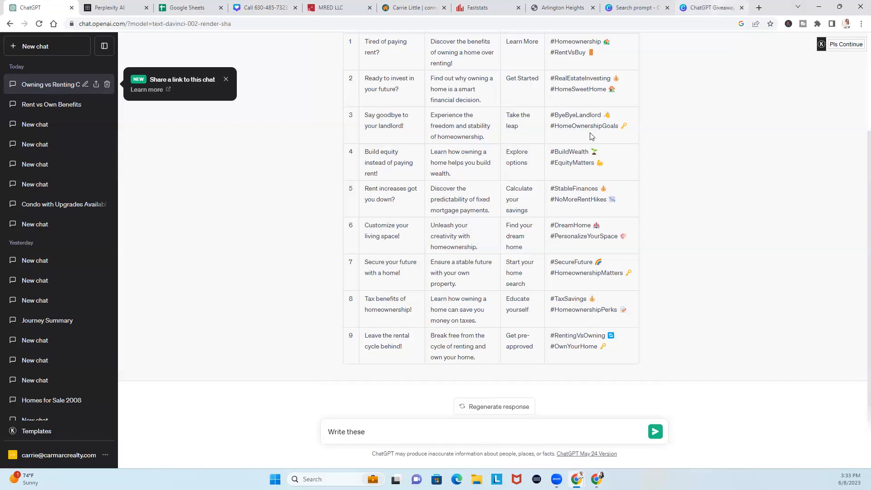
key("ctrl+v")
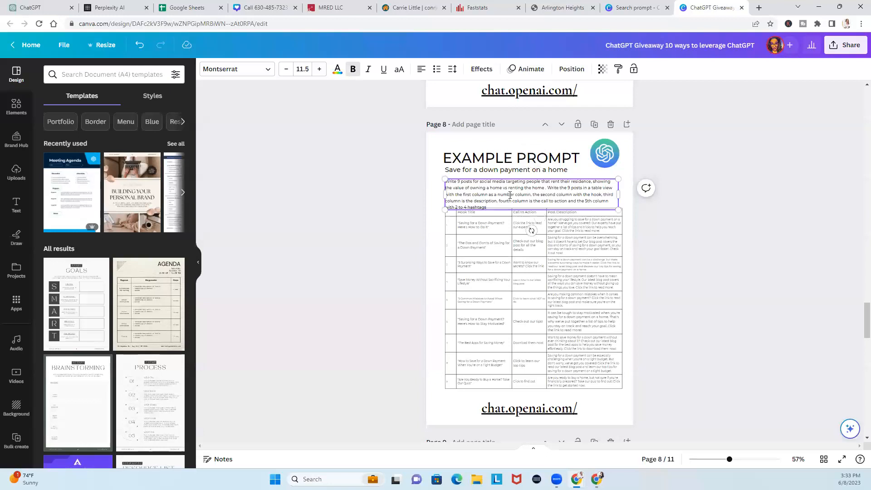
left_click(44, 7)
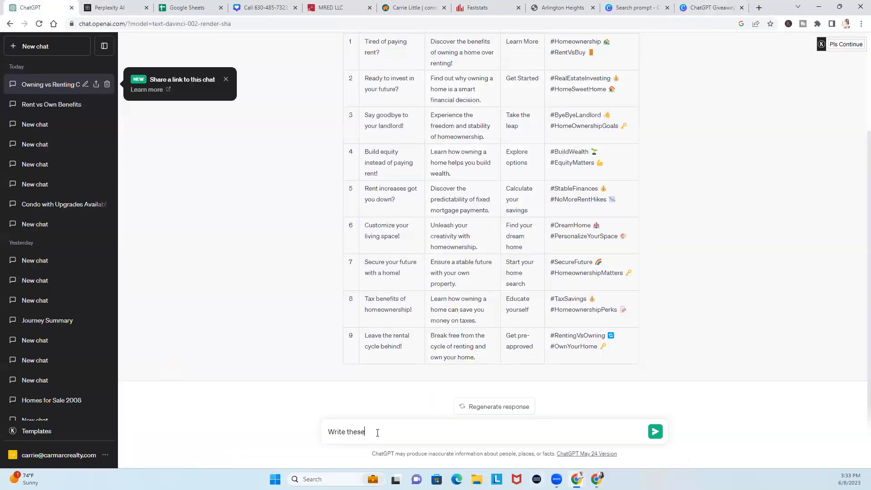
Finish the follow-up: 'these same 9 posts with a description for the content on instagram with the emoji's and 2 to 4 hashtags'
type("same 9 post")
type("s ")
type("with a s")
type("esc")
type("ription for the")
type(" coen")
key("BackSpace")
key("BackSpace")
type("en")
key("BackSpace")
key("BackSpace")
type("nent")
key("BackSpace")
key("BackSpace")
key("BackSpace")
key("BackSpace")
type("tent ")
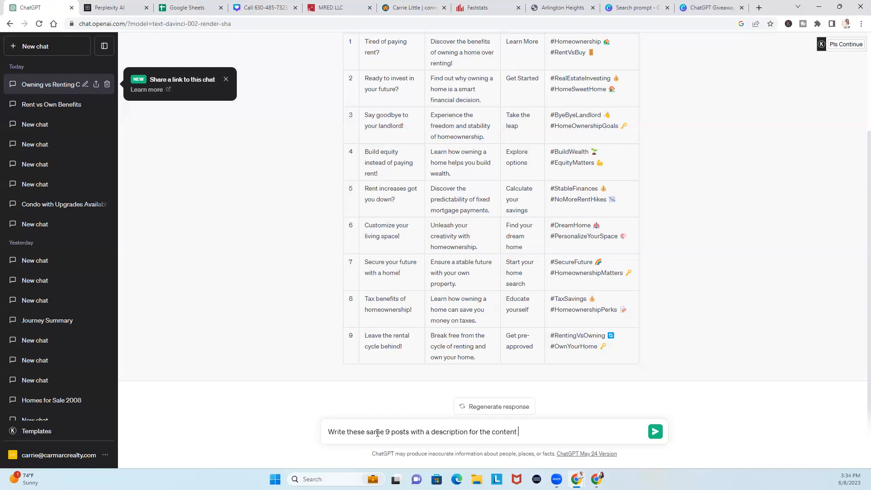
type("on instagram with the emoji")
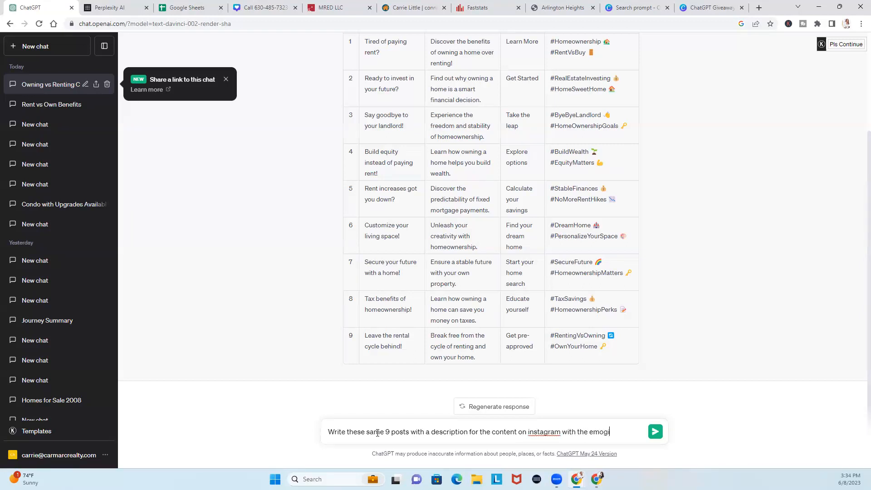
type("'s and 2 to 4 hashtags")
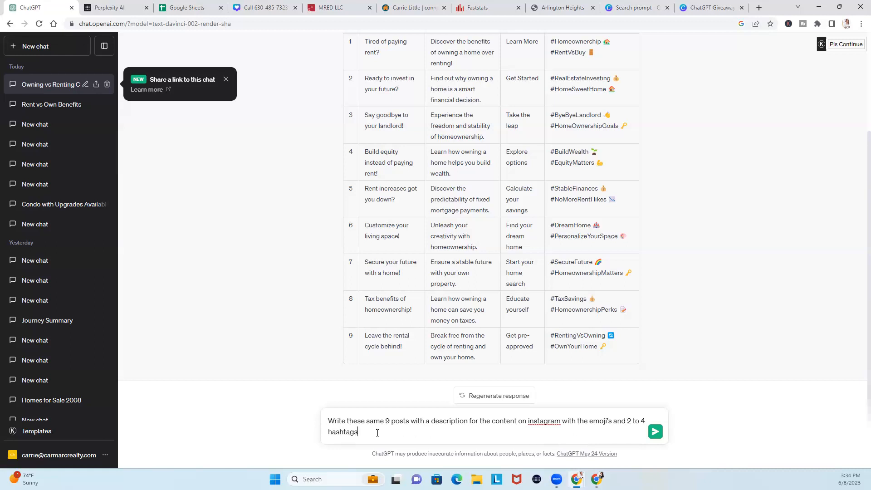
Send the Instagram caption request, clear a stray letter, and review the numbered captions
key("Return")
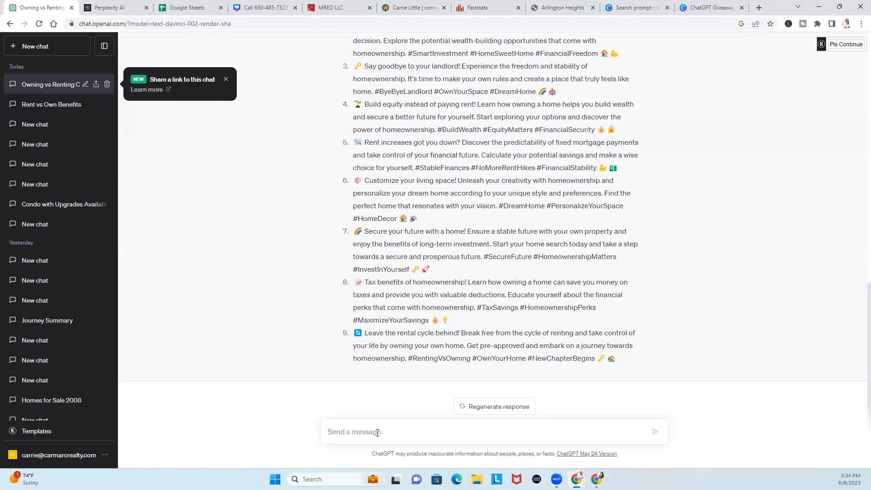
type("u")
key("BackSpace")
scroll(554, 231, "up", 6)
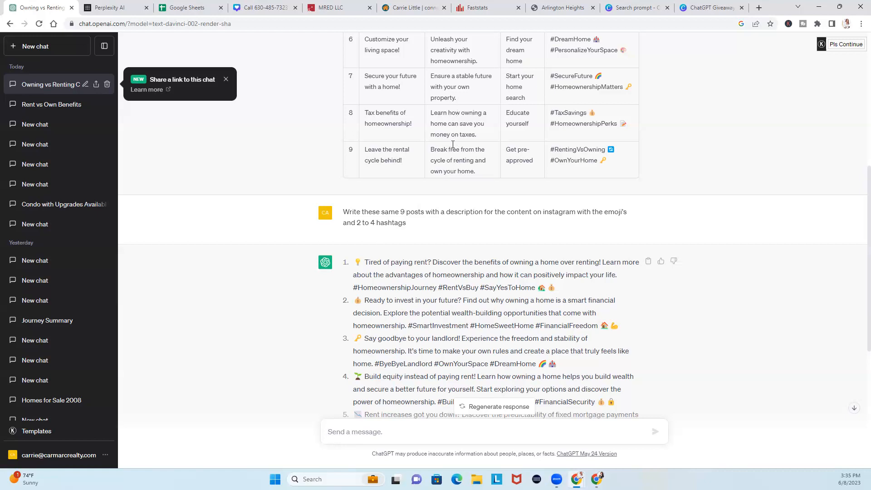
Copy the nine-post table from ChatGPT and create a blank Google Sheets spreadsheet
scroll(453, 145, "up", 5)
mouse_move(349, 70)
left_mouse_down()
mouse_move(434, 81)
mouse_move(497, 145)
mouse_move(621, 358)
mouse_move(624, 403)
mouse_move(623, 395)
mouse_move(431, 337)
mouse_move(347, 72)
left_mouse_up()
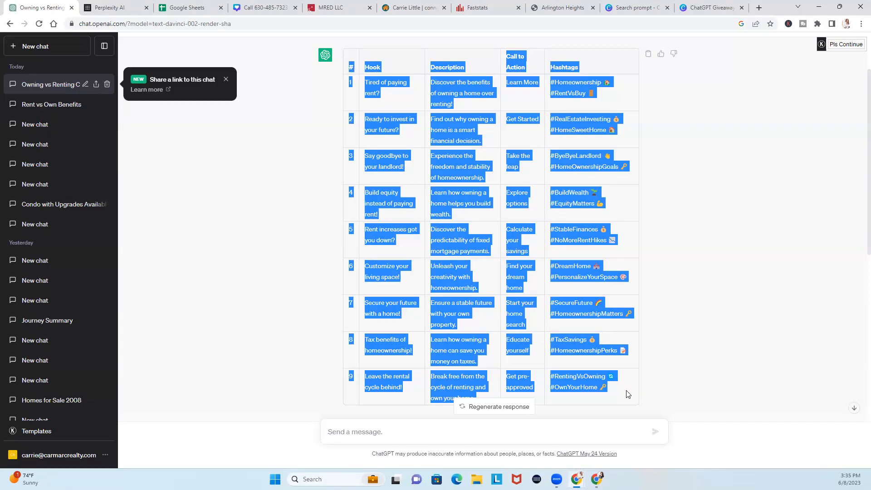
left_click(193, 9)
left_click(196, 120)
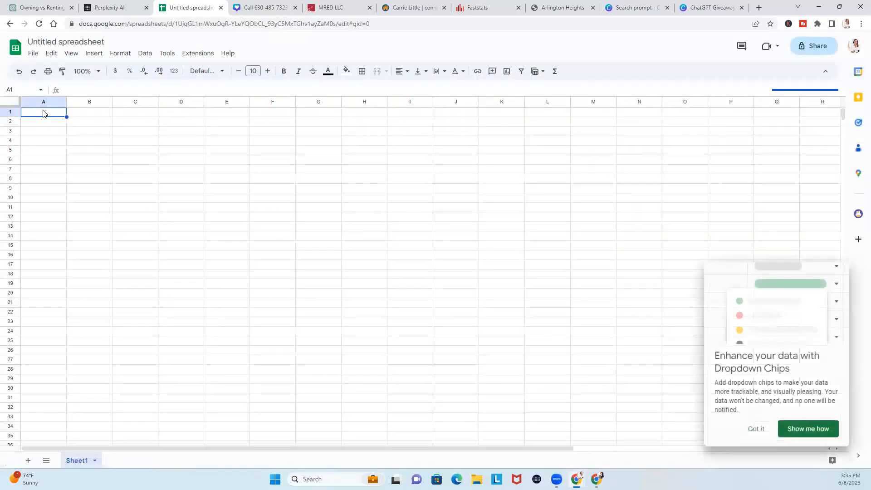
Paste the nine-post table into the sheet and widen all columns to about 181 px
key("ctrl+v")
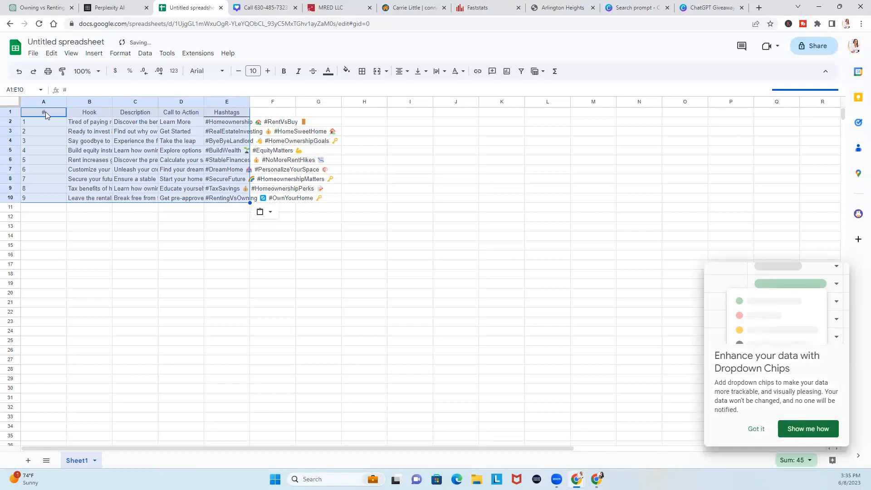
left_click(10, 102)
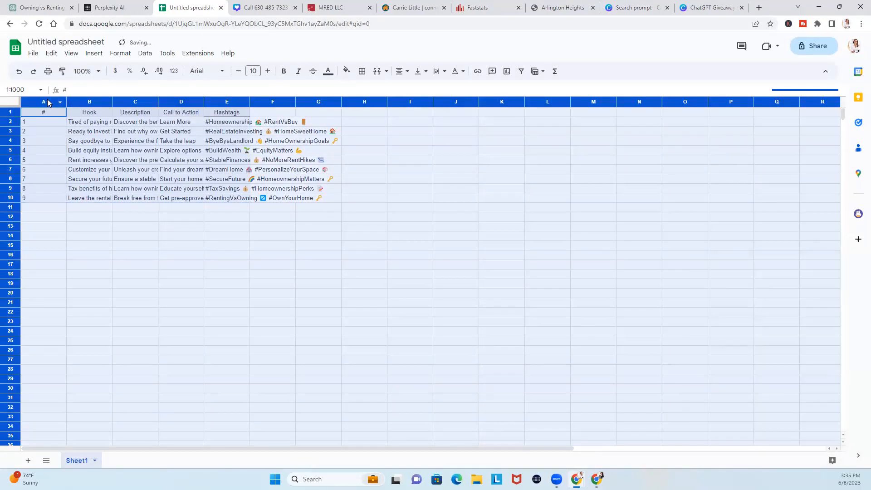
left_click_drag(66, 101, 103, 101)
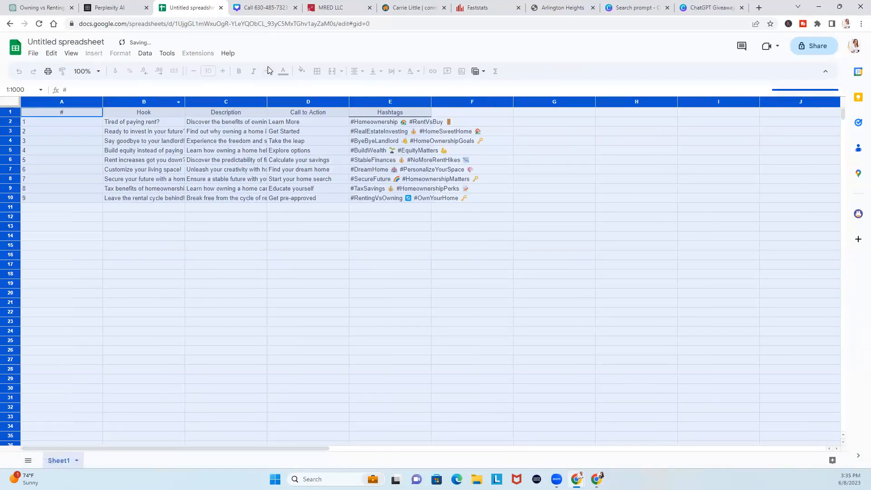
left_click(165, 161)
left_click(13, 103)
left_click(208, 171)
left_click(54, 228)
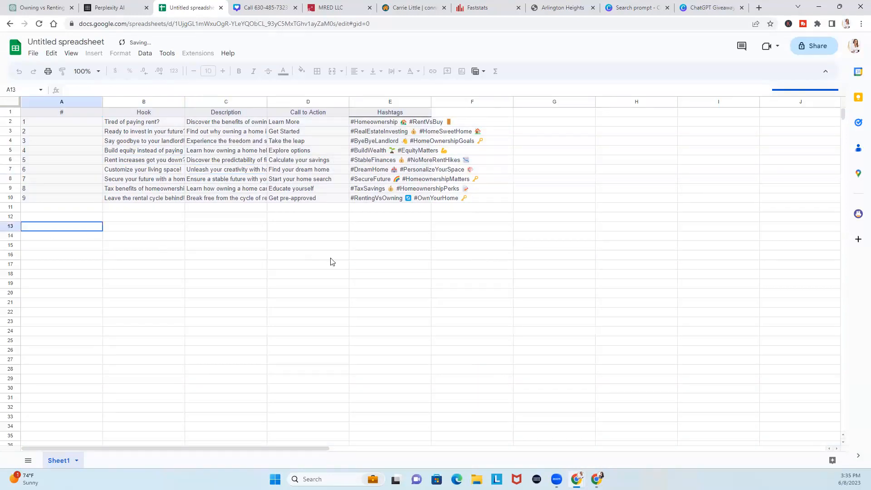
left_click(330, 259)
left_click(431, 103)
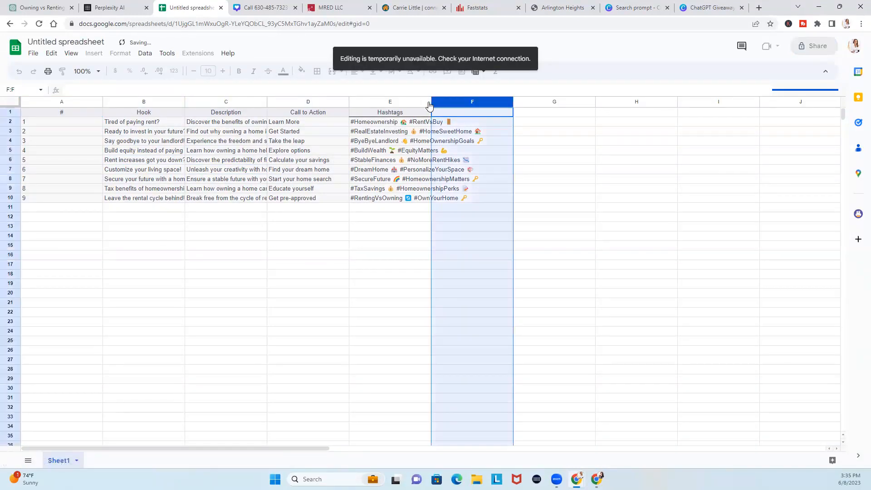
right_click(429, 103)
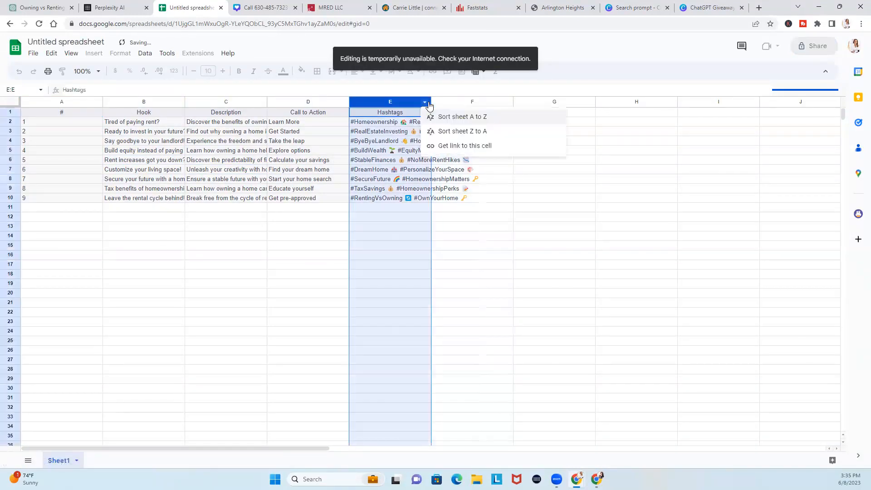
left_click(398, 202)
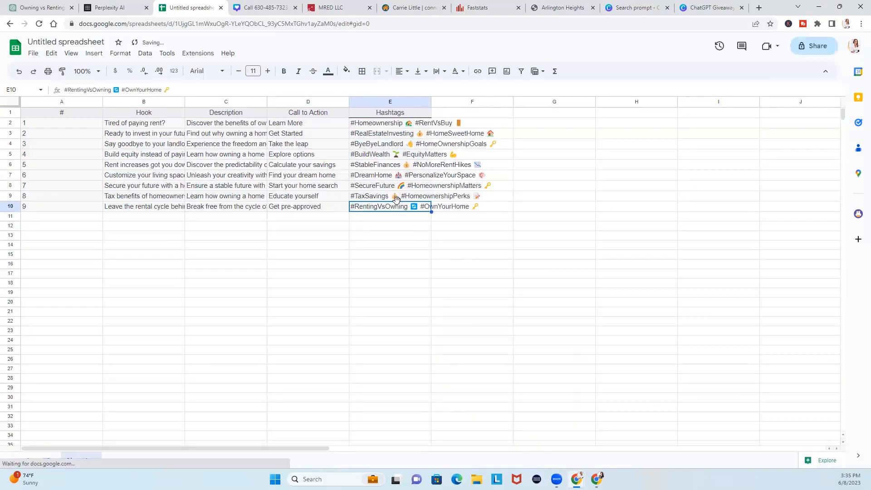
Narrow column A to the post numbers and auto-fit the Description, Hashtags and Hook columns
left_click_drag(103, 102, 74, 103)
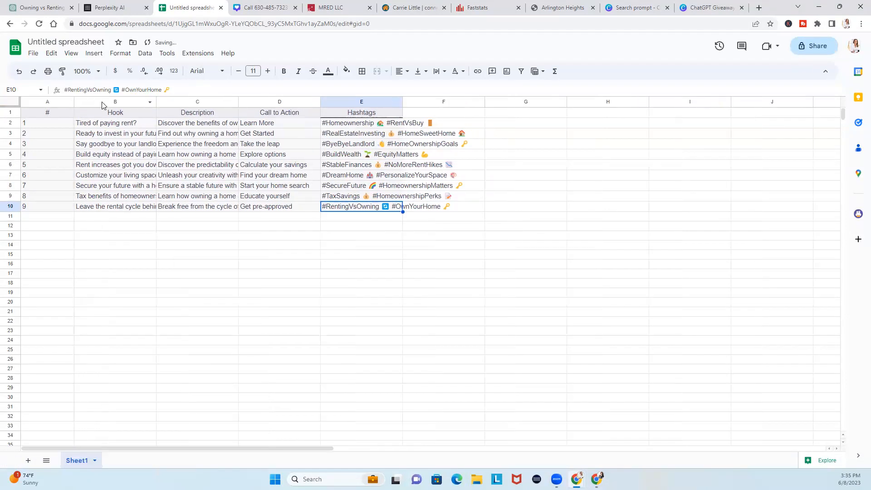
double_click(238, 103)
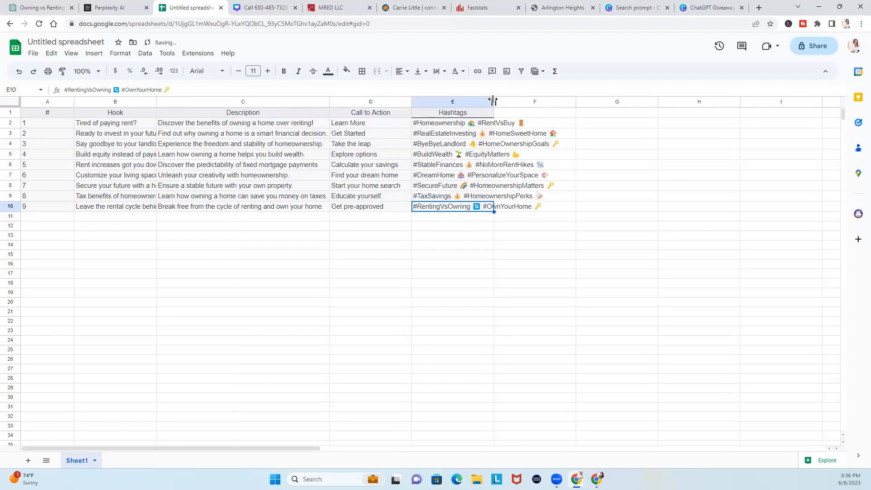
double_click(493, 101)
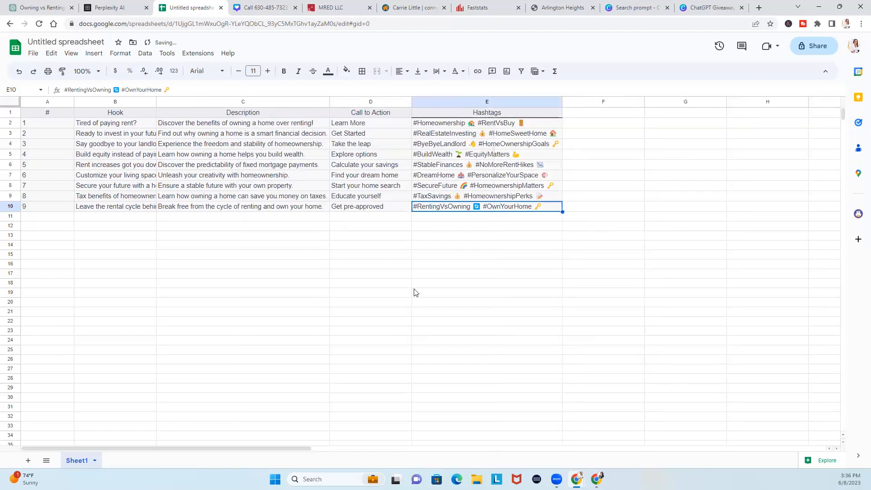
left_click_drag(156, 101, 157, 102)
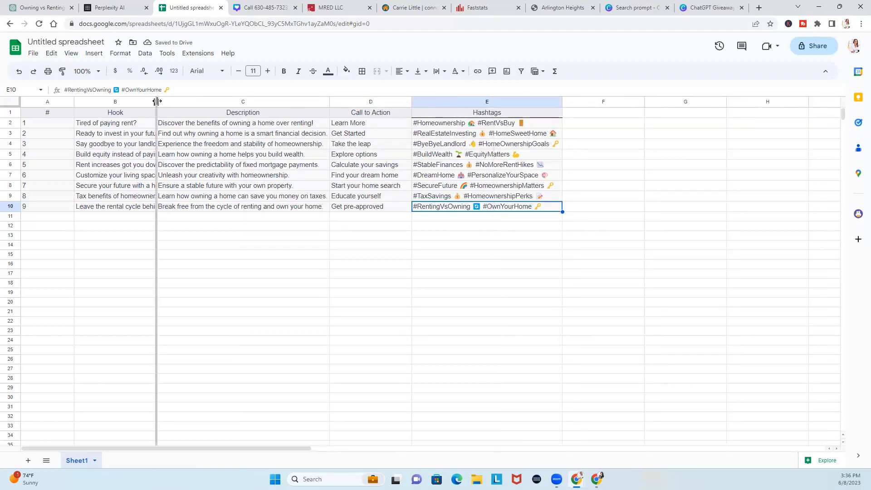
double_click(157, 101)
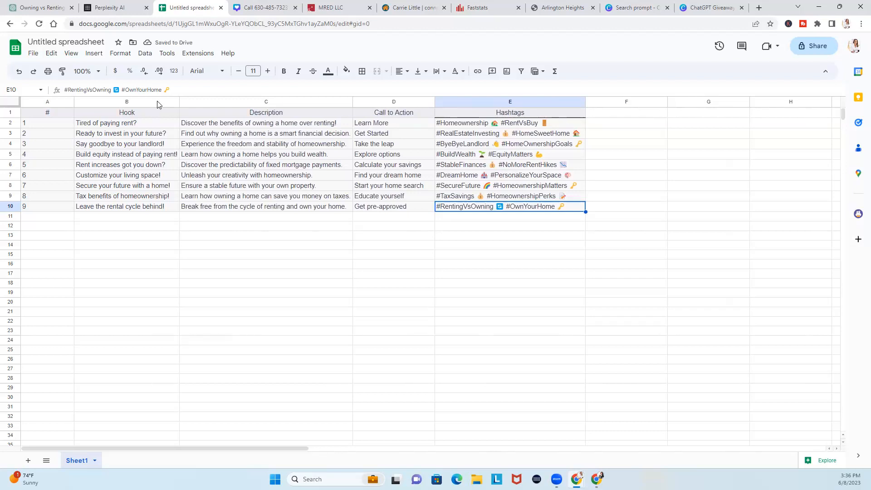
Title the spreadsheet 'rent vs own'
left_click(100, 44)
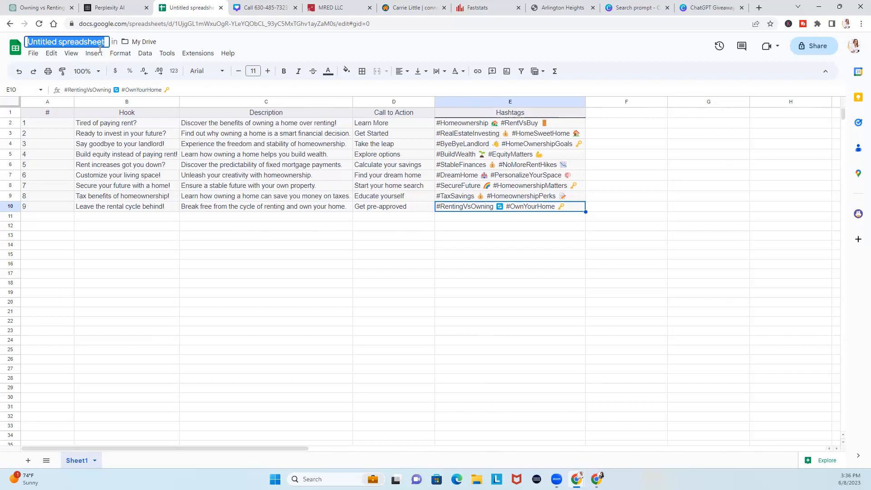
type("rent vs ho")
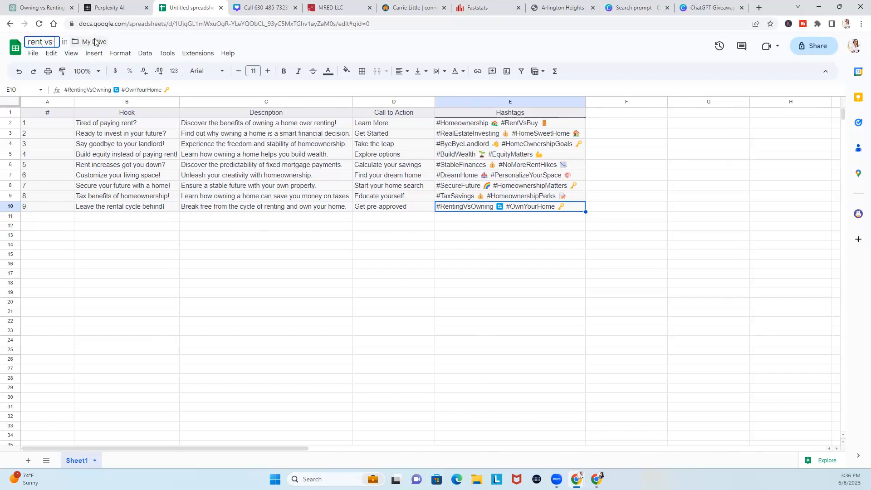
key("BackSpace")
key("BackSpace")
type("own")
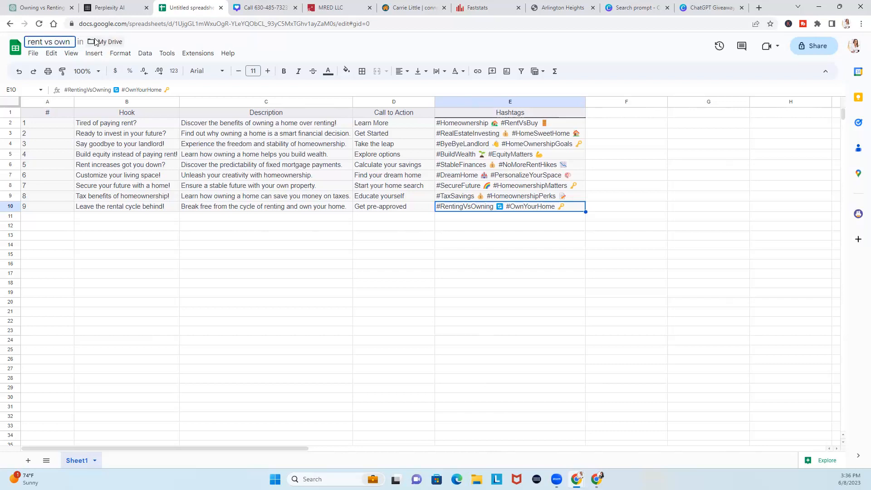
left_click(115, 314)
Download the sheet as a Comma Separated Values (.csv) file
left_click(33, 53)
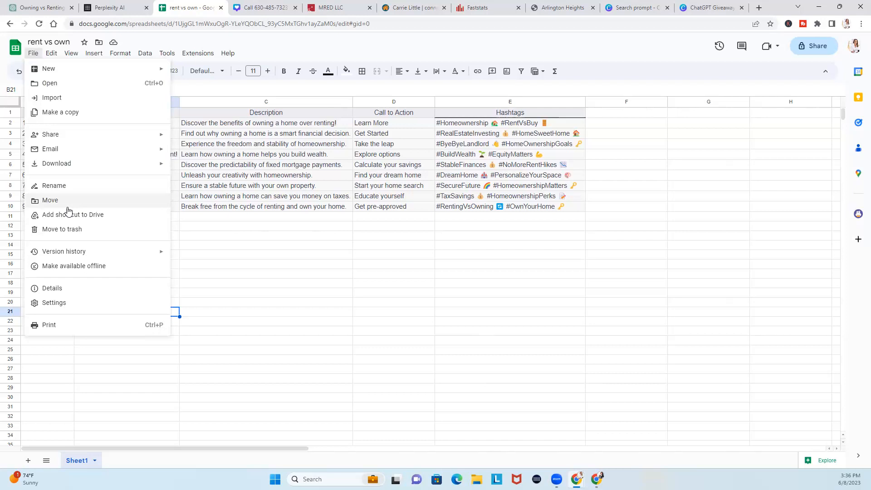
mouse_move(64, 163)
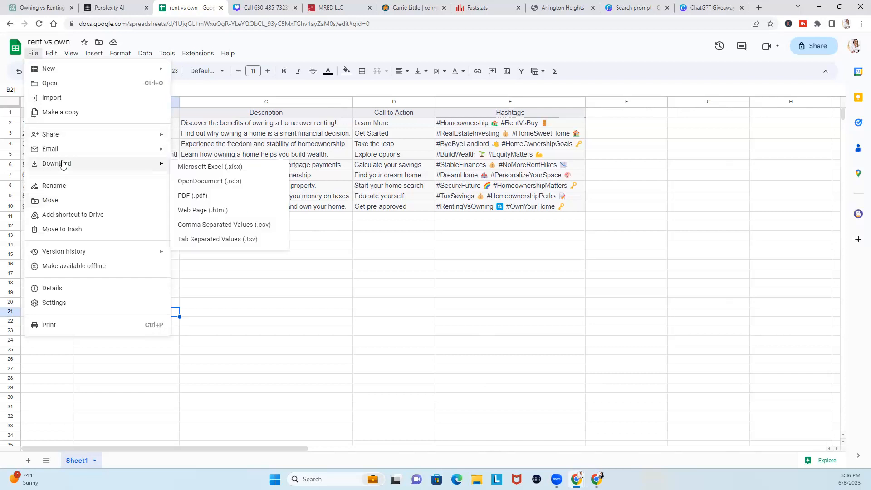
left_click(218, 225)
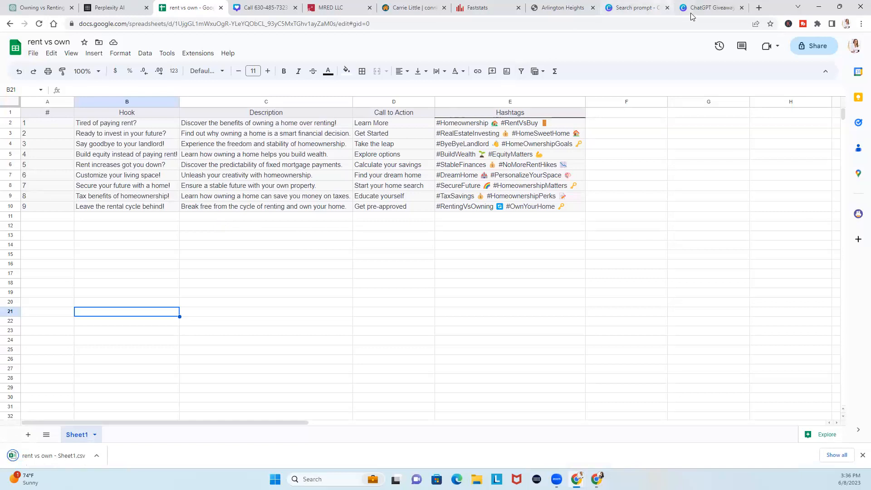
left_click(623, 14)
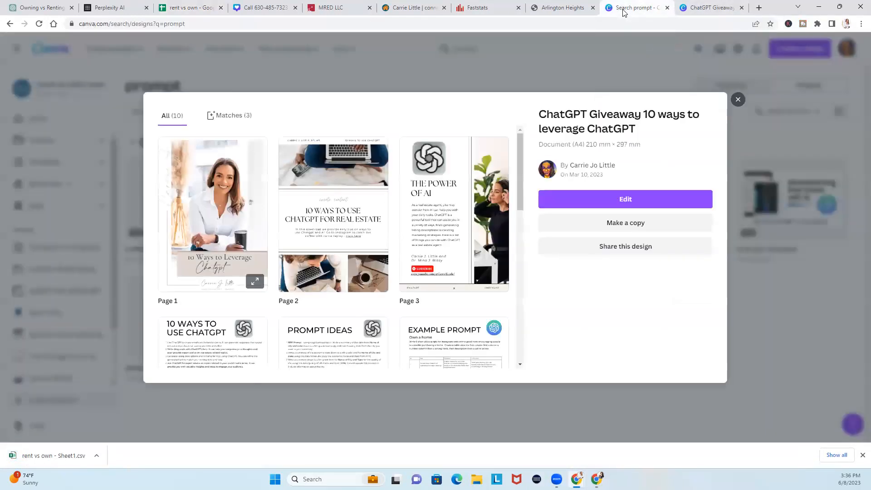
Open Canva Home in a new tab, then show the Rent vs. Owning a Home design's template details
left_click(274, 10)
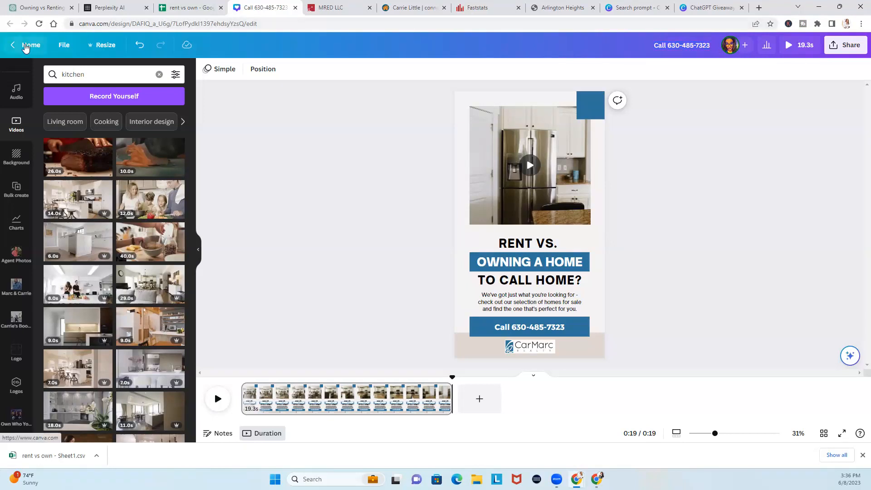
middle_click(26, 45)
left_click(290, 9)
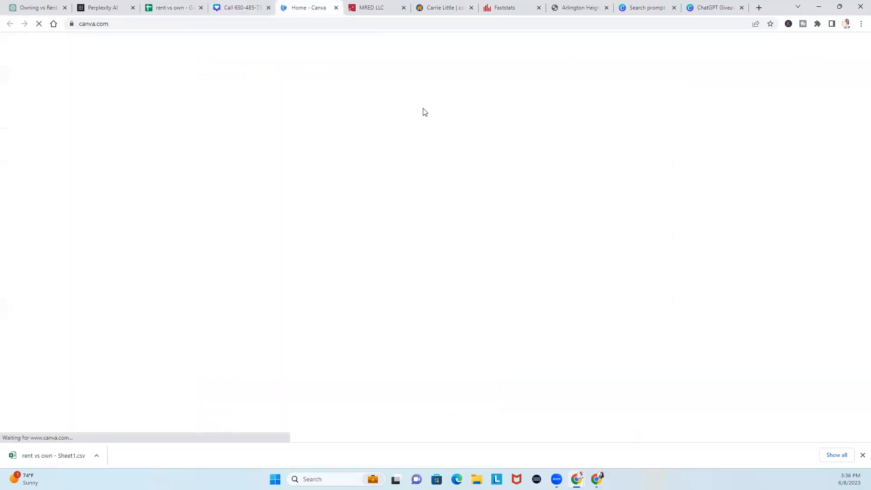
left_click(790, 49)
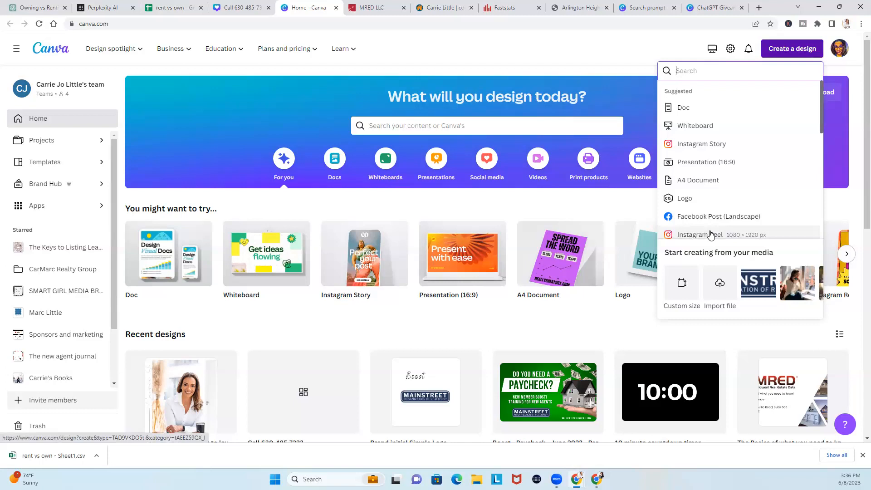
left_click(244, 9)
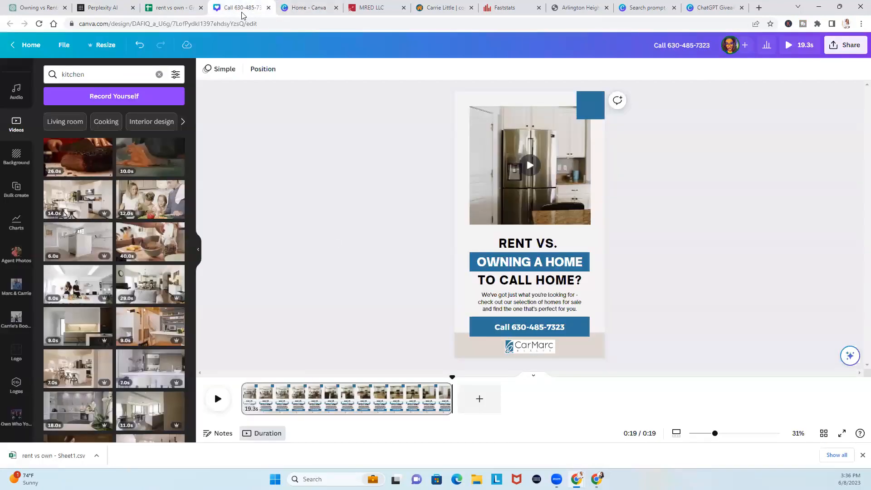
scroll(18, 227, "up", 5)
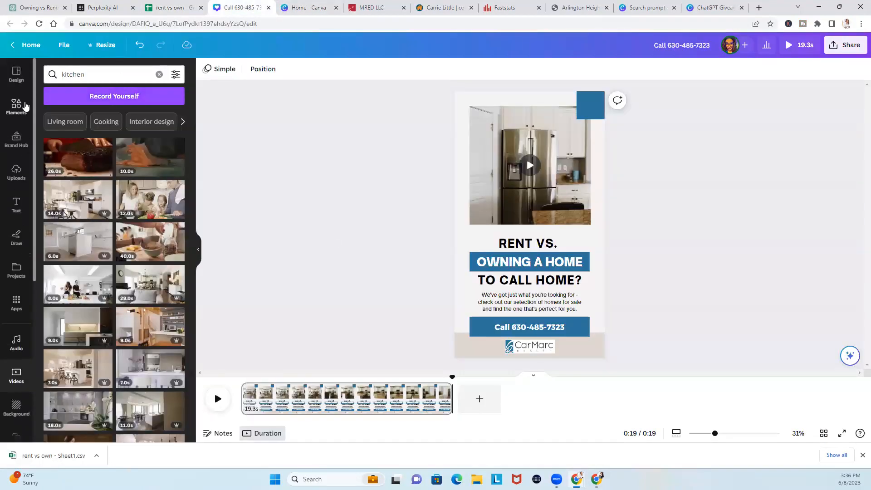
left_click(20, 81)
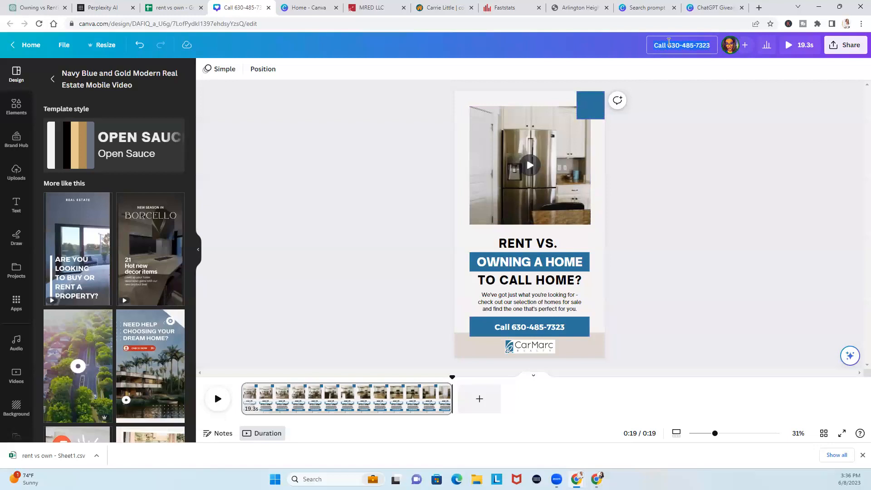
Rename the Canva video design to 'rent vs own for instagram' and return to ChatGPT
left_click(669, 41)
type("rent vs own for instagra")
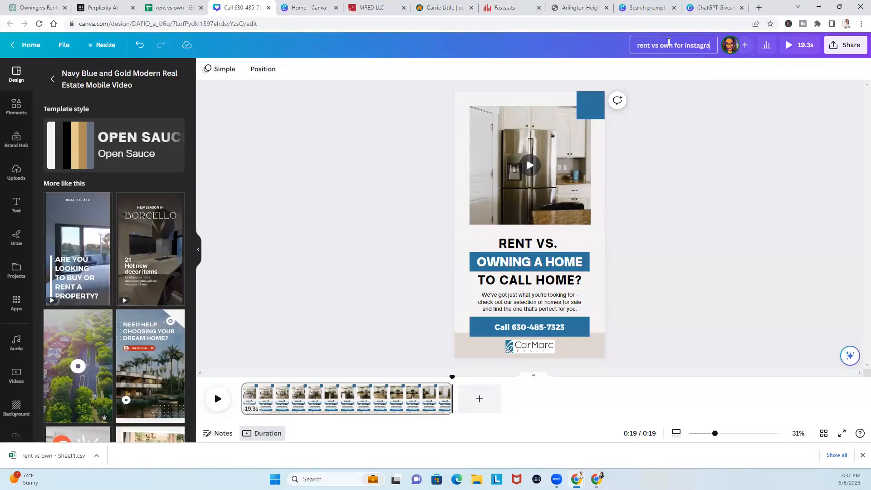
type("m")
left_click(685, 212)
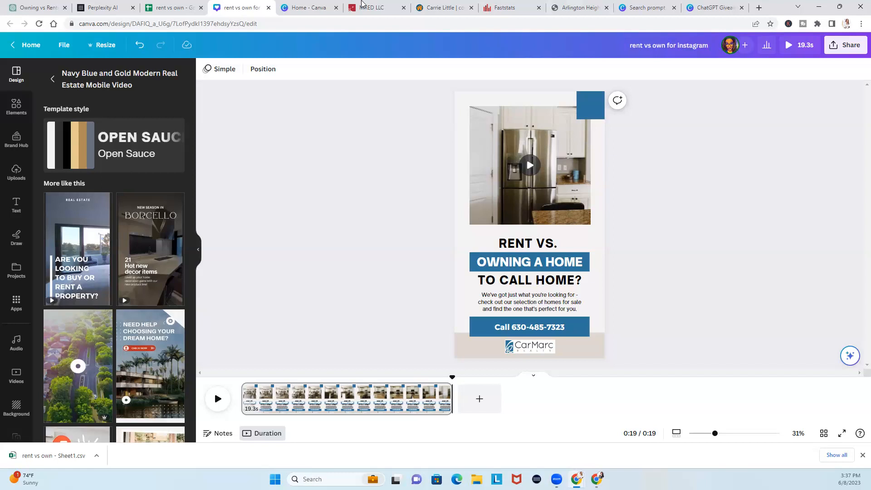
left_click(39, 8)
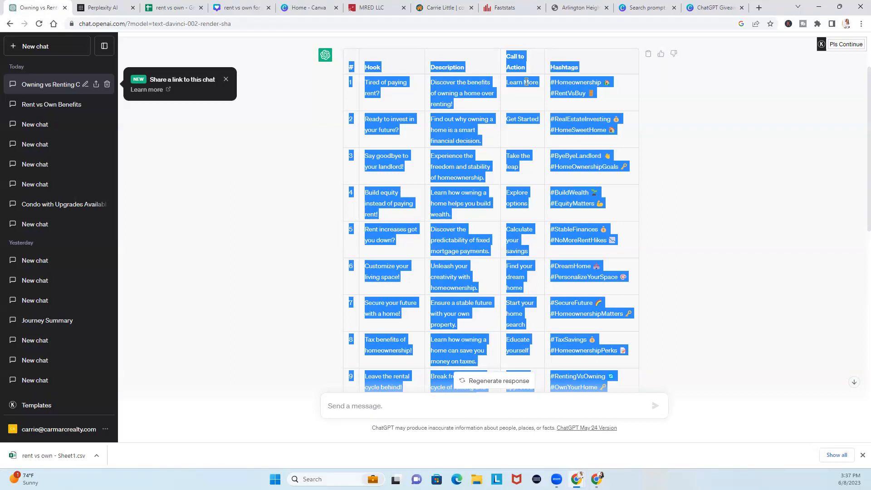
Return to the 'rent vs own for instagram' Canva design and start Bulk create from the Apps list
left_click(308, 13)
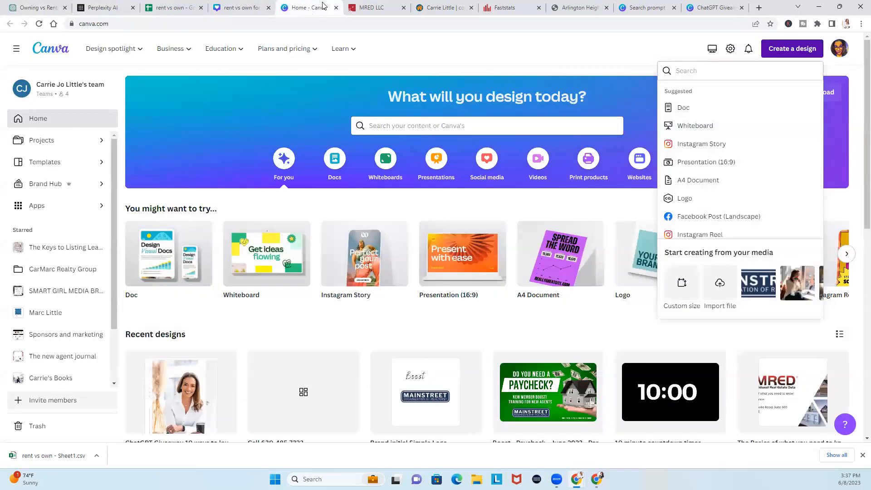
left_click(242, 7)
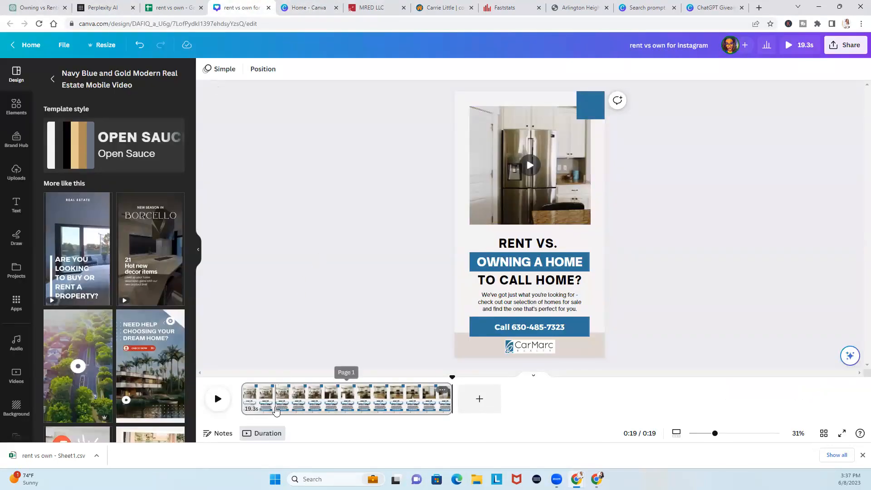
scroll(18, 357, "down", 5)
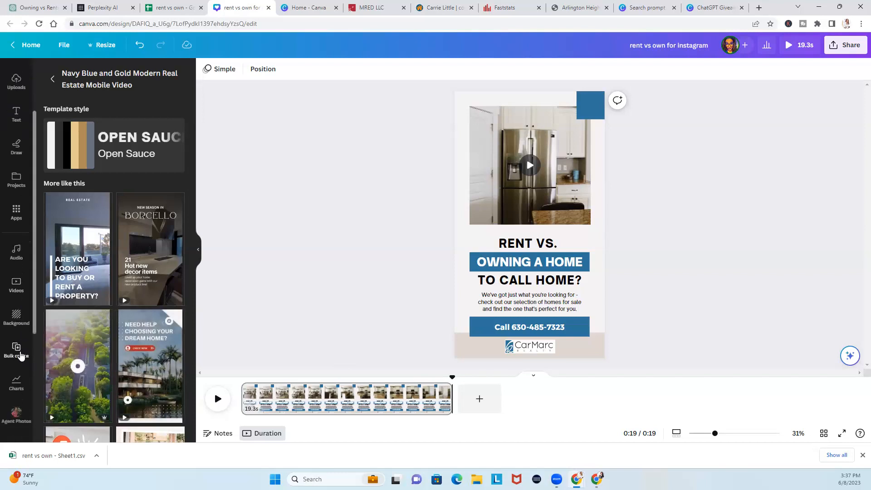
left_click(17, 214)
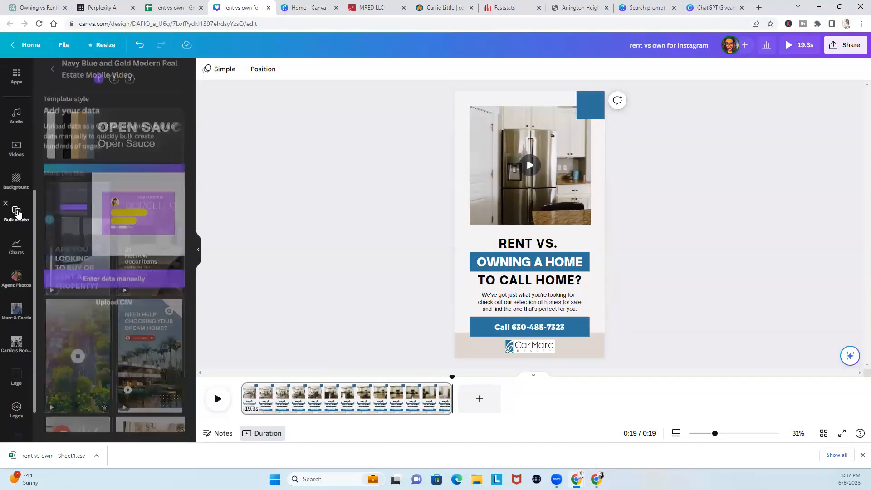
left_click(6, 204)
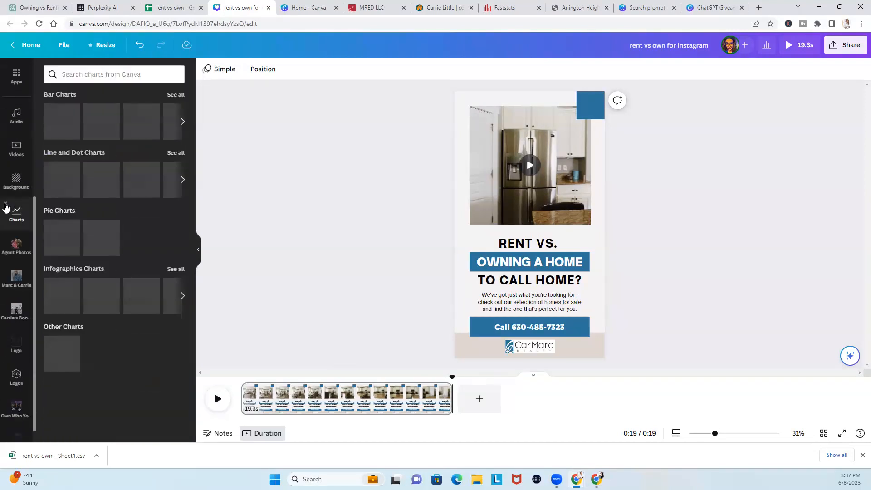
scroll(11, 213, "up", 5)
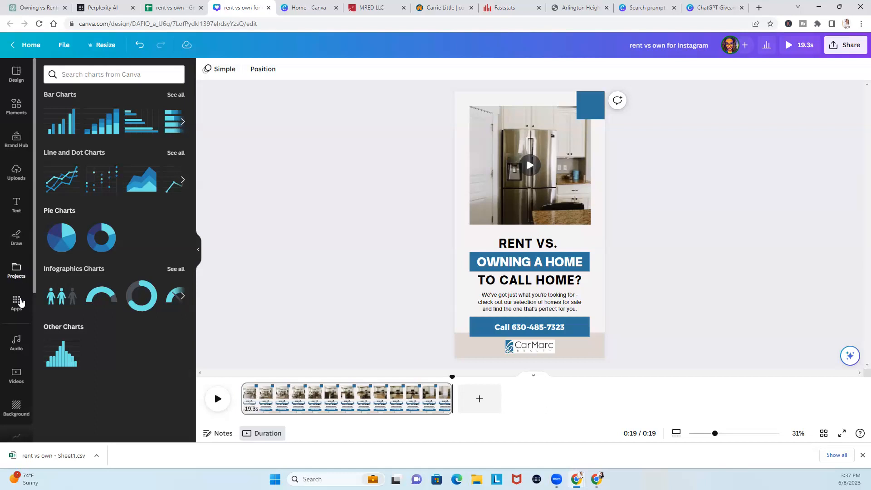
left_click(19, 302)
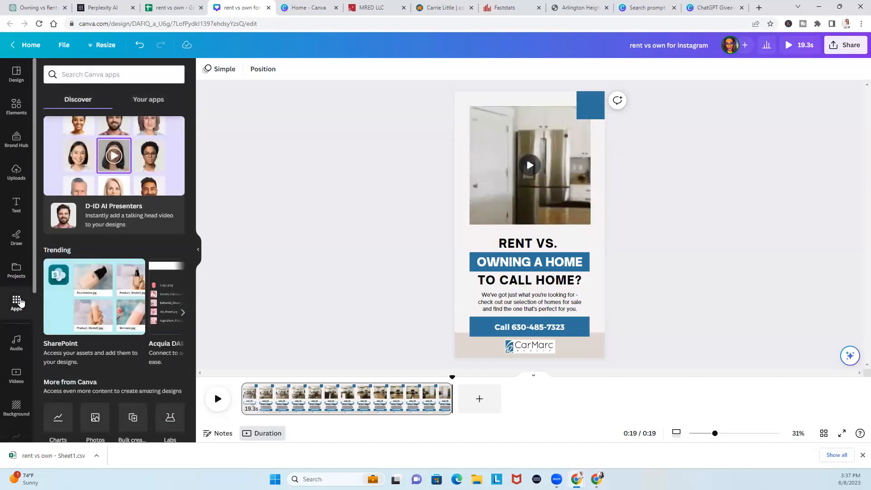
scroll(68, 318, "down", 1)
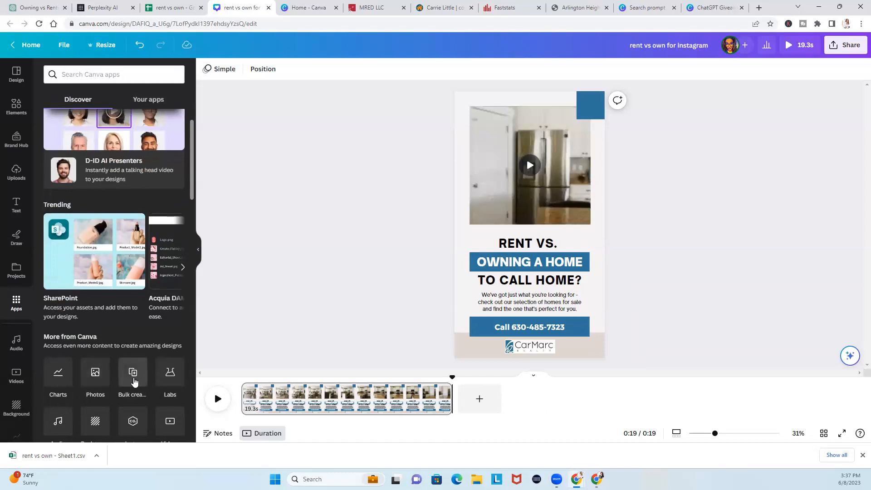
left_click(134, 382)
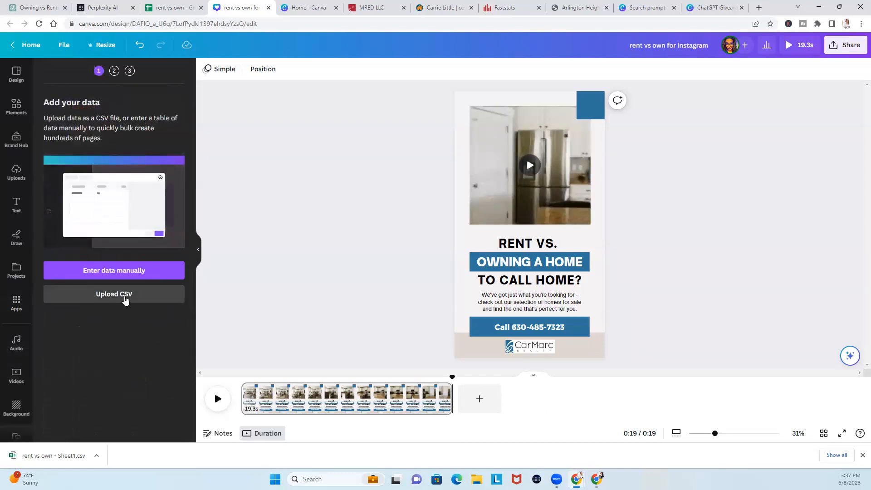
Upload 'rent vs own - Sheet1.csv' from the Downloads folder as the bulk create data
left_click(126, 300)
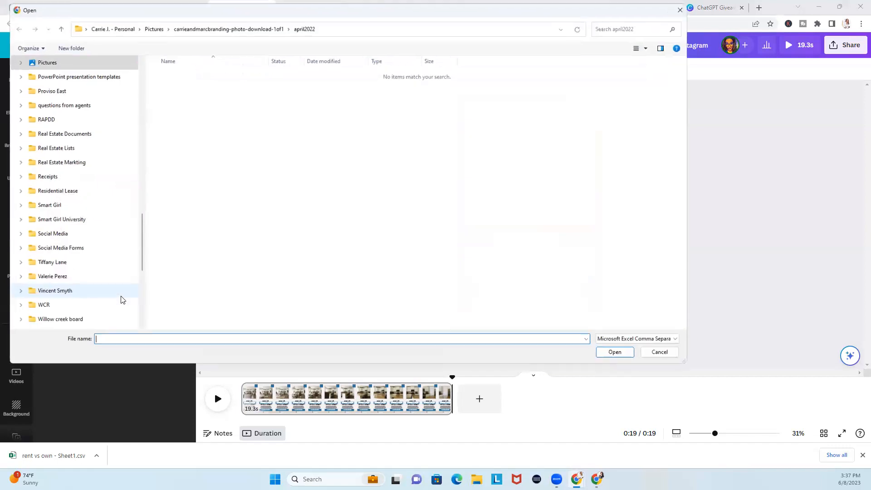
left_click_drag(138, 270, 123, 93)
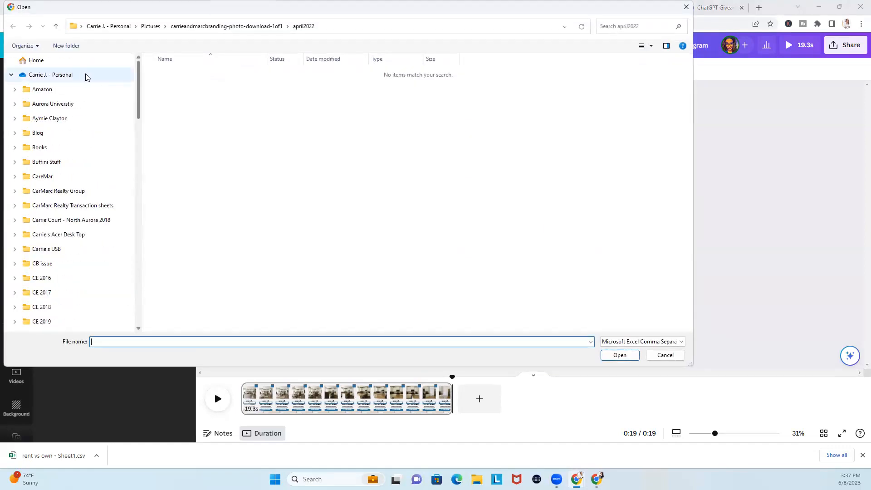
left_click(73, 61)
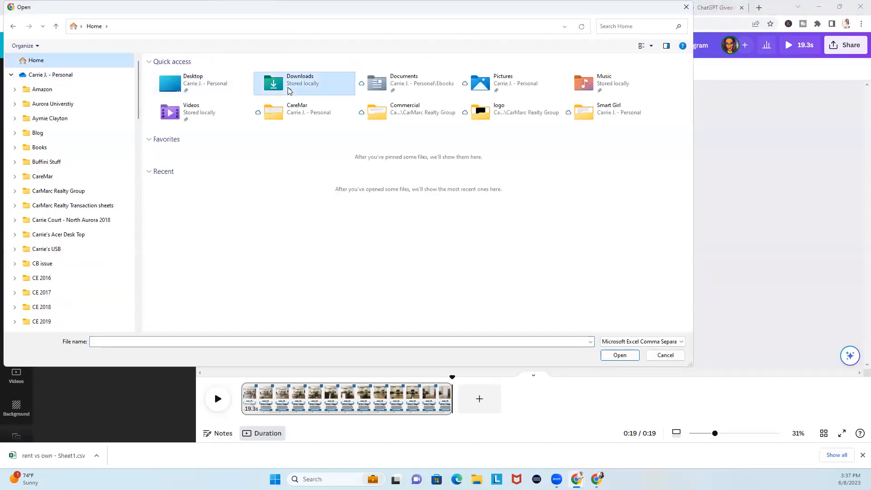
double_click(289, 91)
double_click(200, 89)
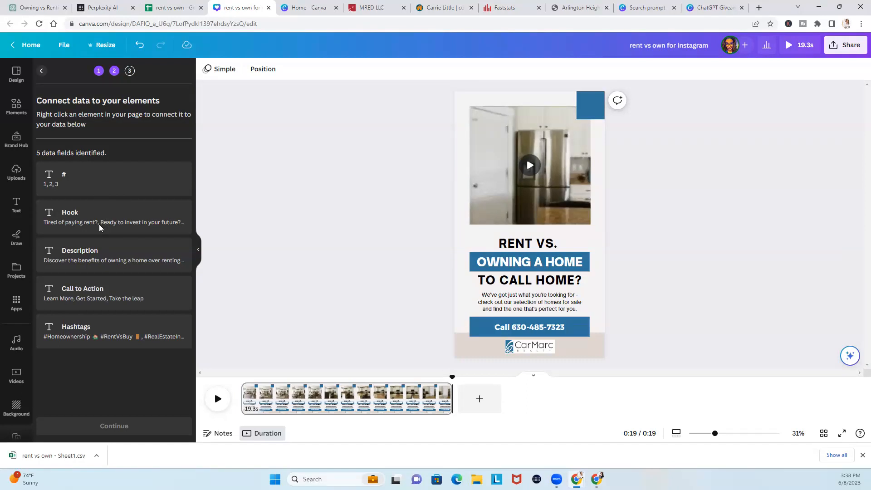
After checking the spreadsheet, shrink the 'TO CALL HOME?' text to font size 30
left_click(171, 8)
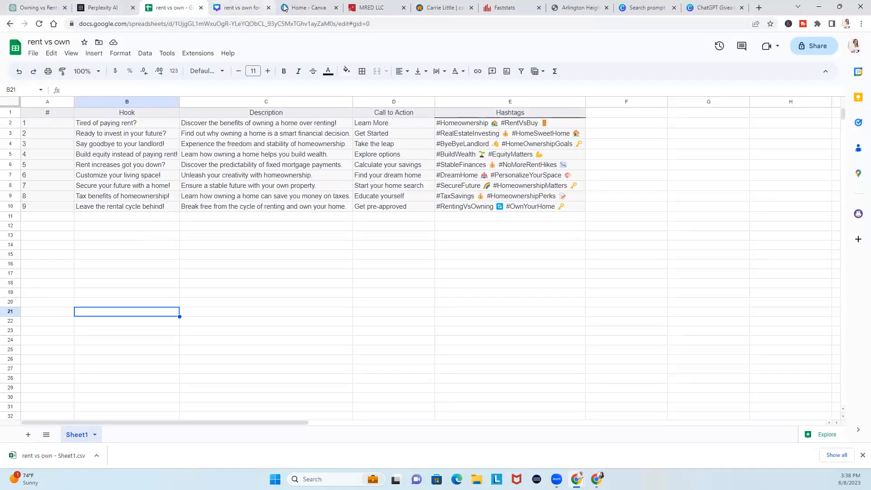
left_click(231, 8)
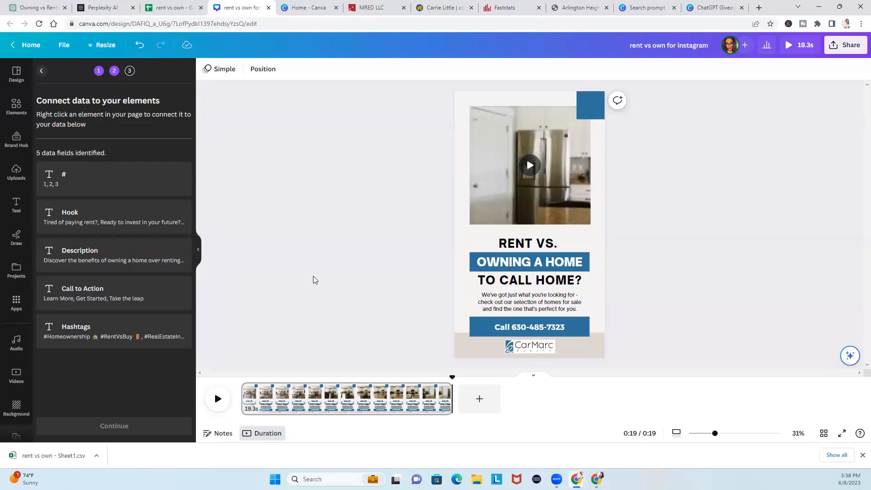
left_click(484, 282)
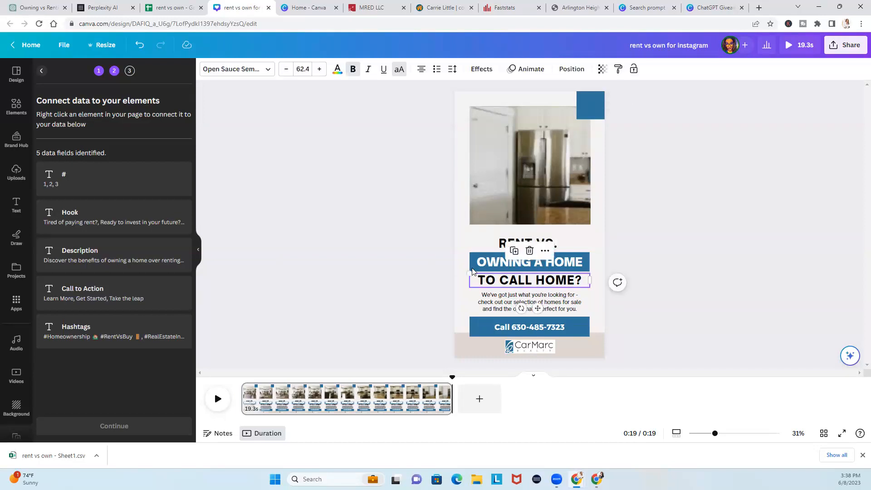
left_click(286, 69)
left_click(286, 68)
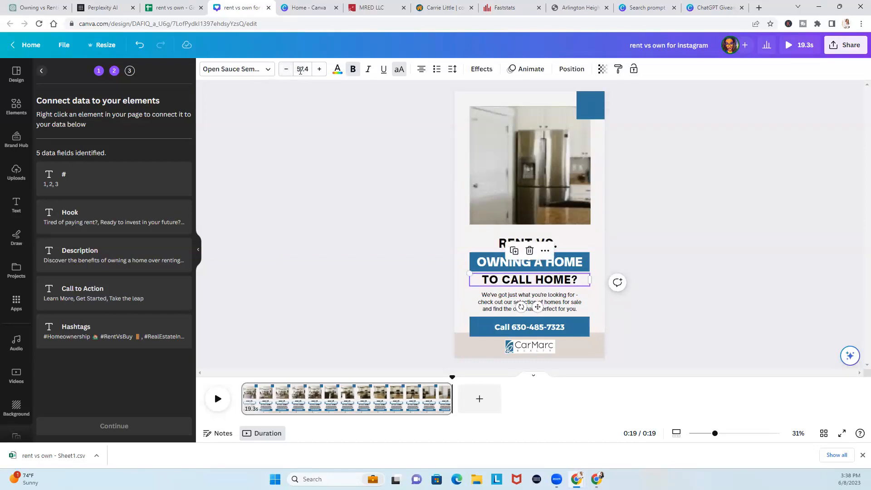
left_click(302, 69)
type("30")
key("Return")
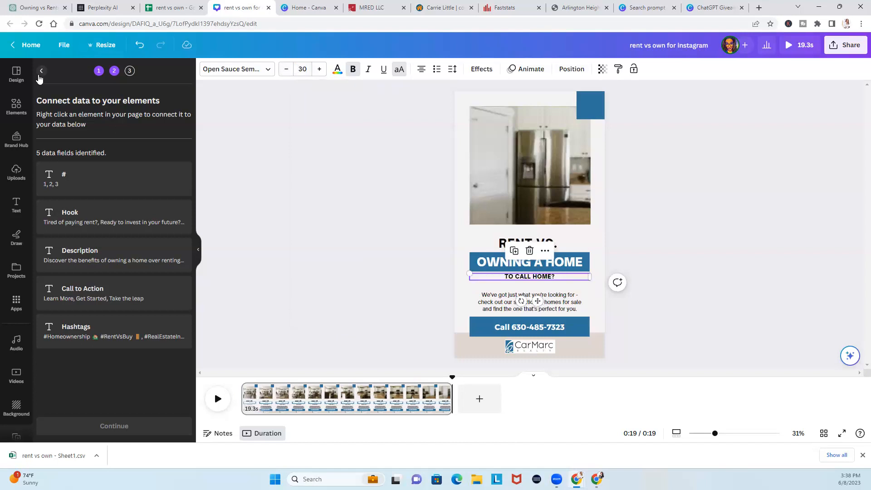
left_click(20, 206)
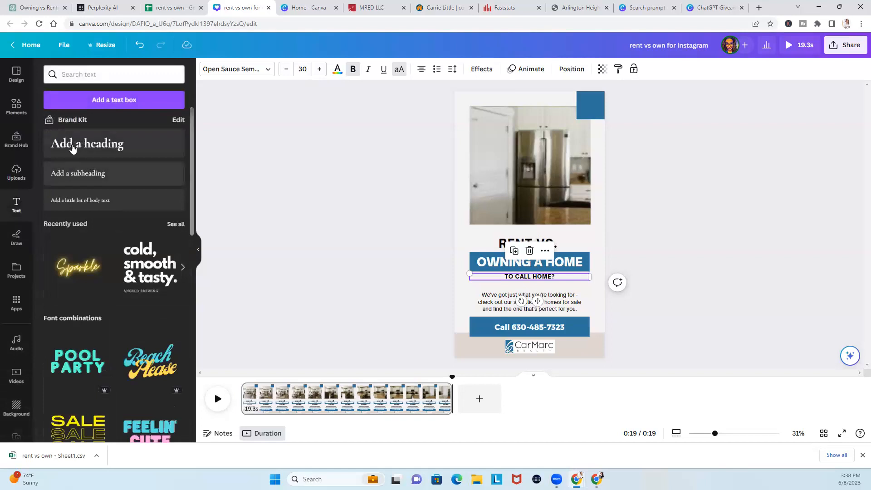
Add a heading at the top of the design at size 75 and change its text to '#'
left_click(87, 143)
left_click_drag(538, 307, 555, 104)
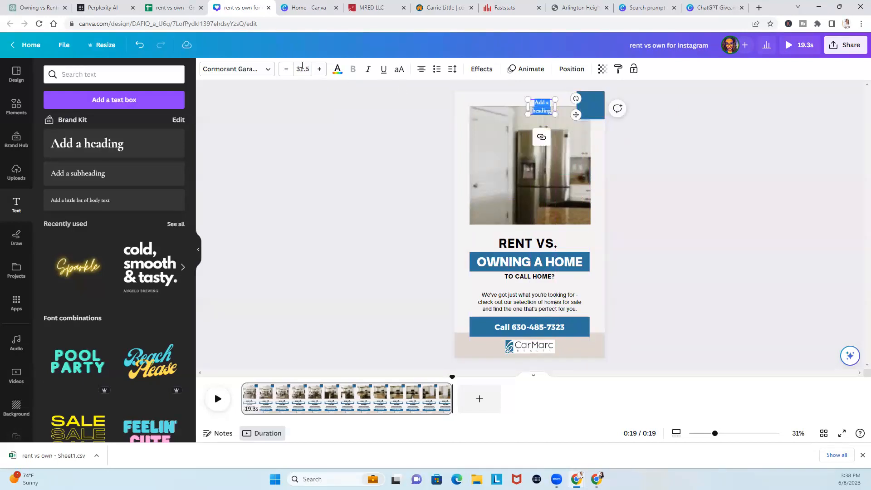
left_click(303, 69)
type("75")
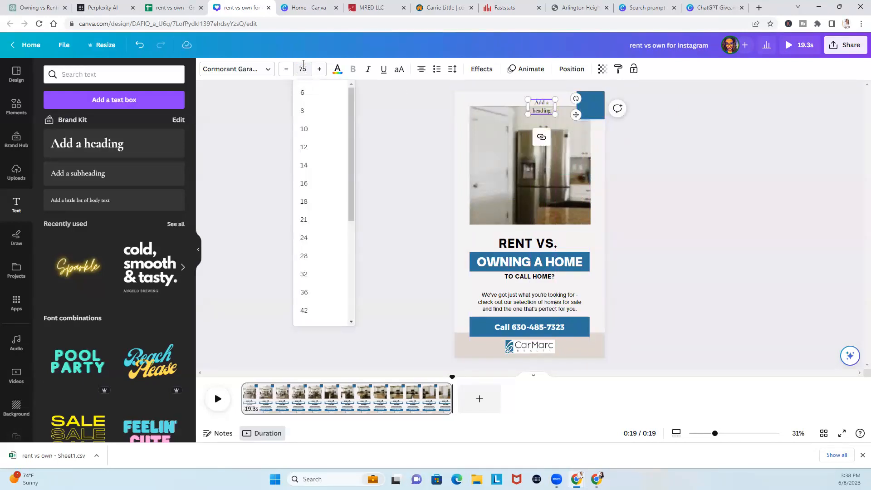
key("Return")
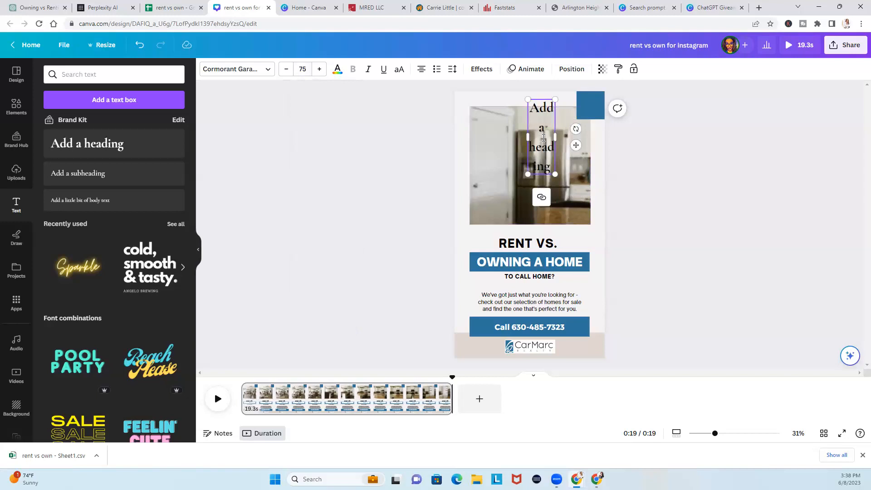
double_click(544, 138)
type("#")
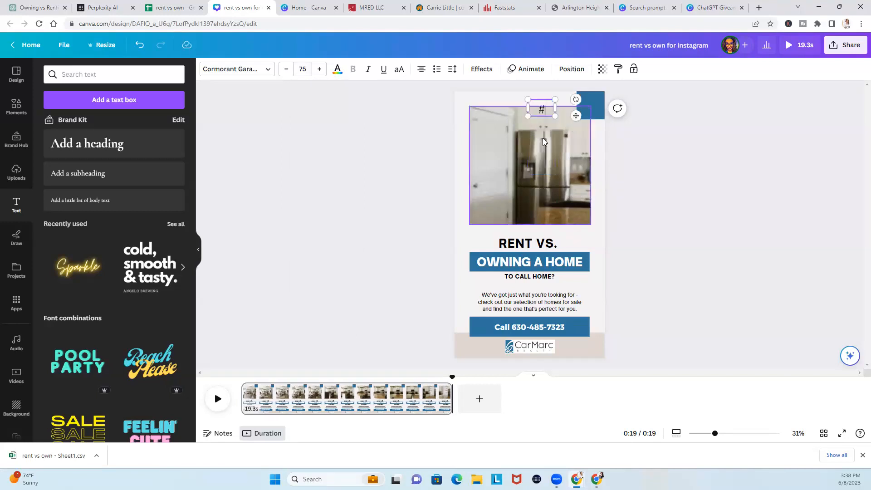
Place the '#' on the top-right blue square, styled white, size 80, Montserrat Classic
left_click_drag(572, 114, 622, 112)
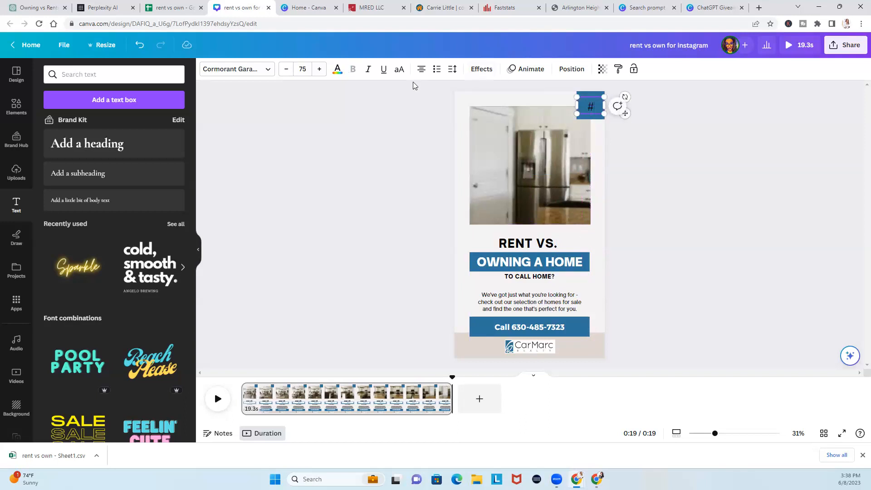
double_click(592, 107)
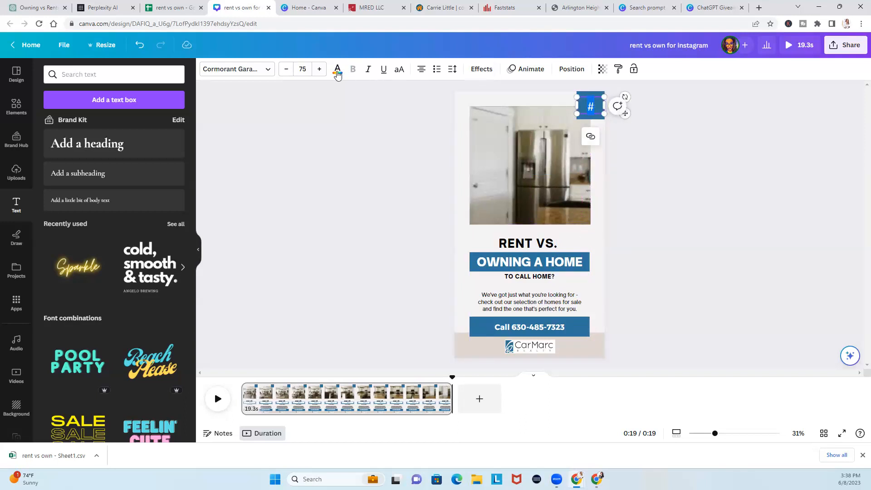
left_click(337, 69)
left_click(320, 69)
left_click(269, 70)
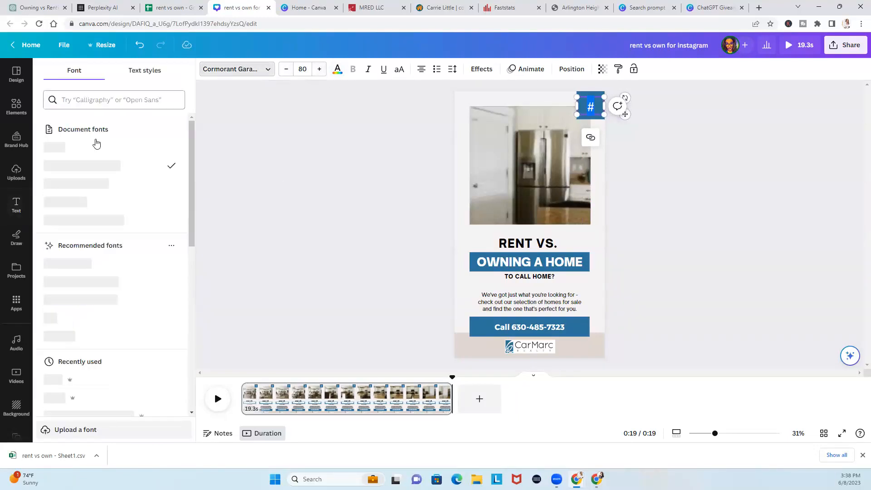
left_click(90, 184)
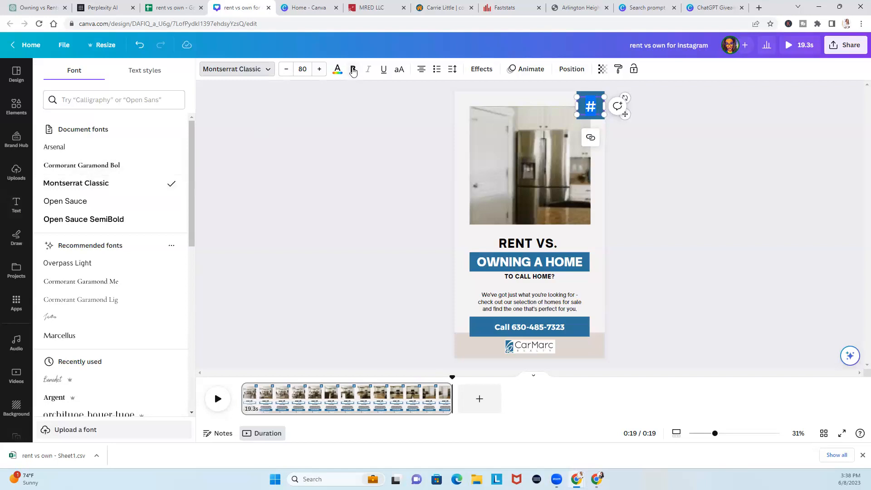
left_click(359, 187)
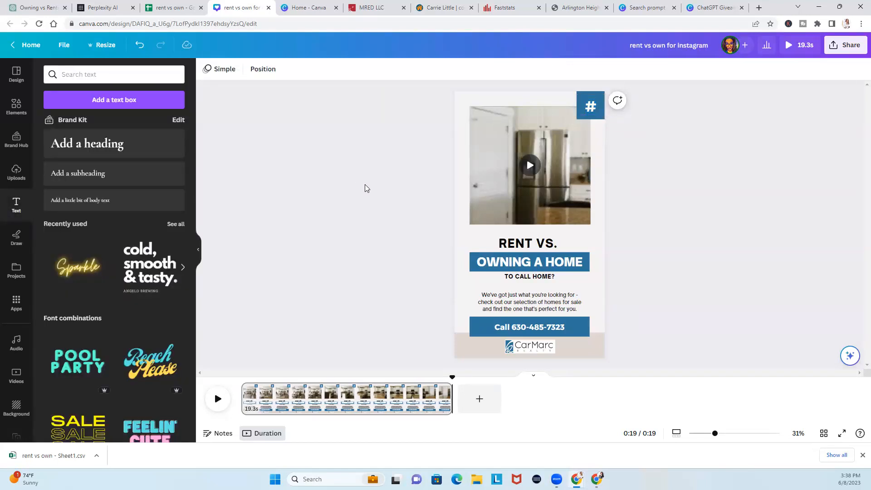
left_click(499, 303)
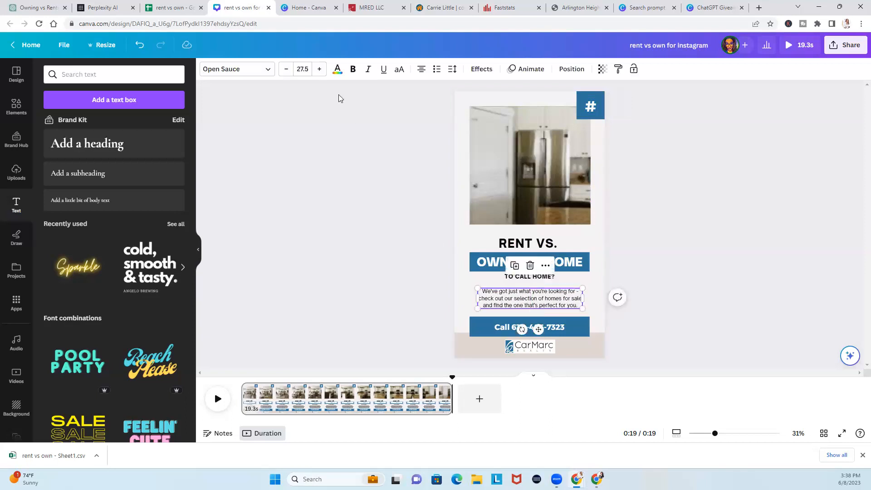
left_click(177, 7)
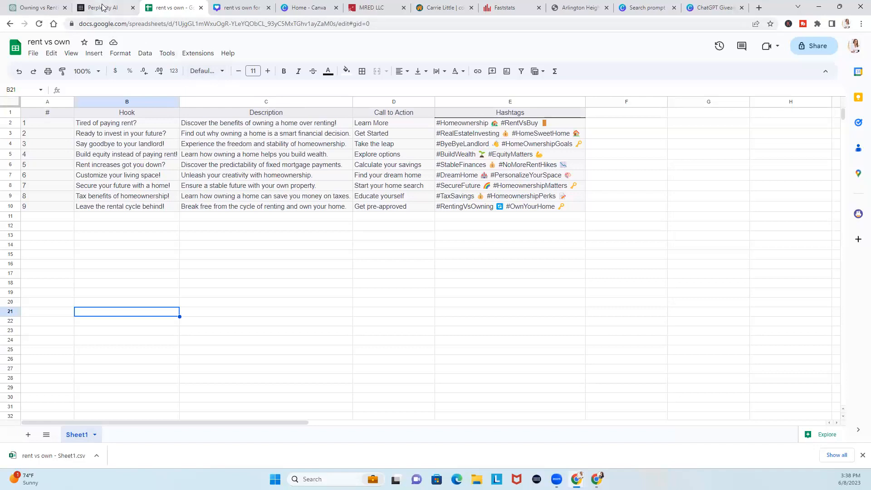
Glance over the ChatGPT scripts table, then return to the Canva design
left_click(35, 8)
left_click(698, 256)
scroll(698, 257, "down", 2)
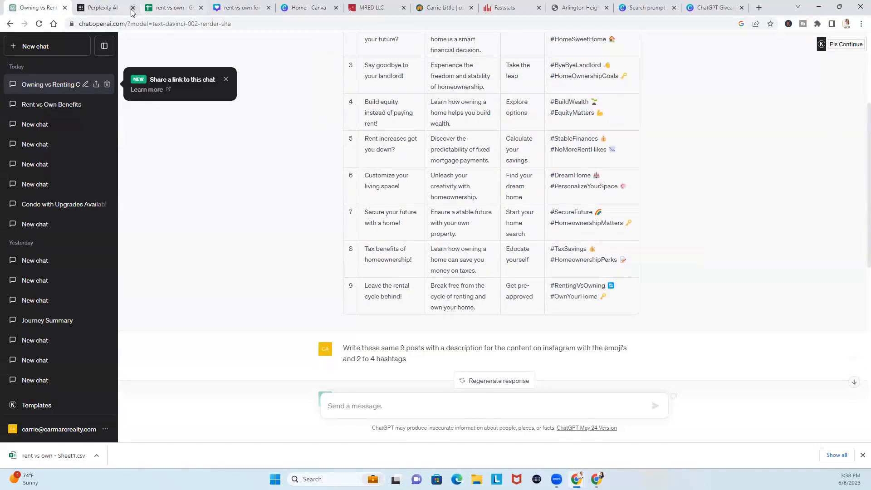
left_click(247, 7)
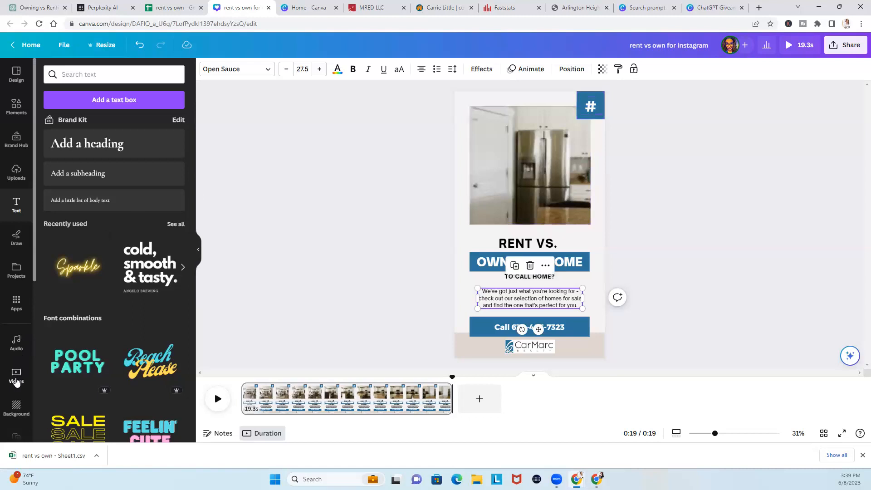
Reopen the bulk create data fields, reposition the title block and enlarge 'TO CALL HOME?'
scroll(16, 272, "down", 3)
left_click(15, 301)
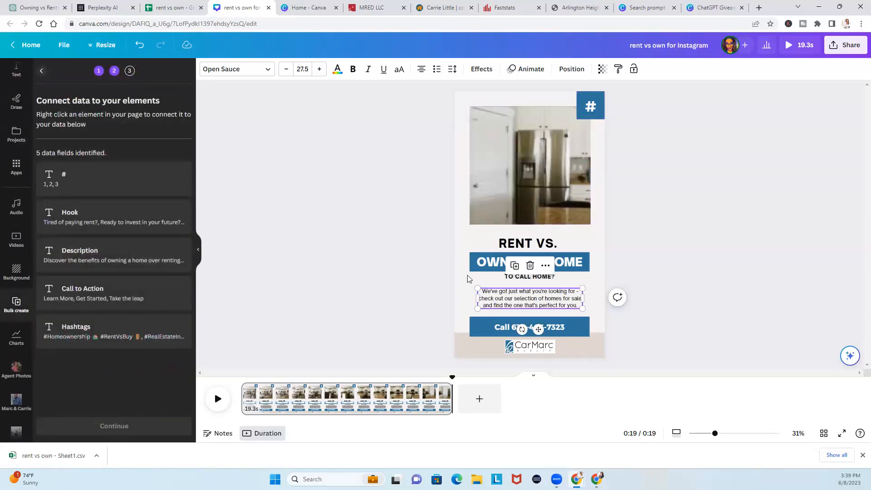
left_click(498, 280)
left_click_drag(497, 279, 496, 283)
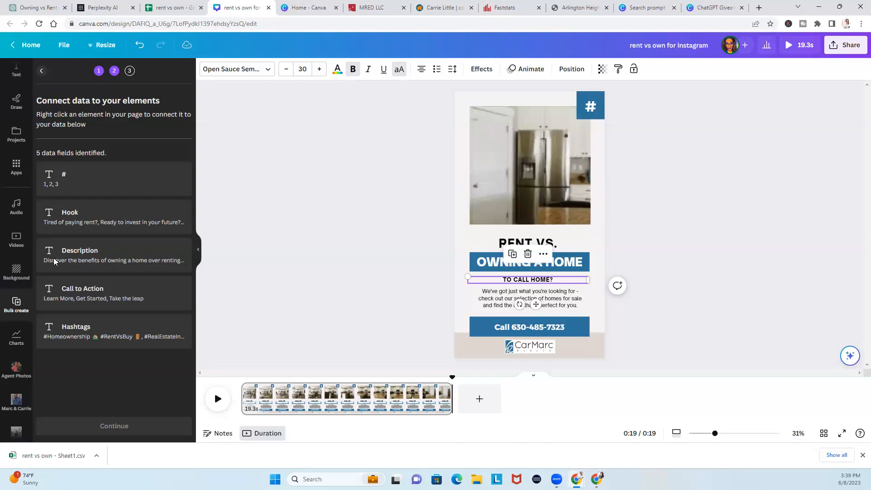
left_click_drag(412, 229, 507, 271)
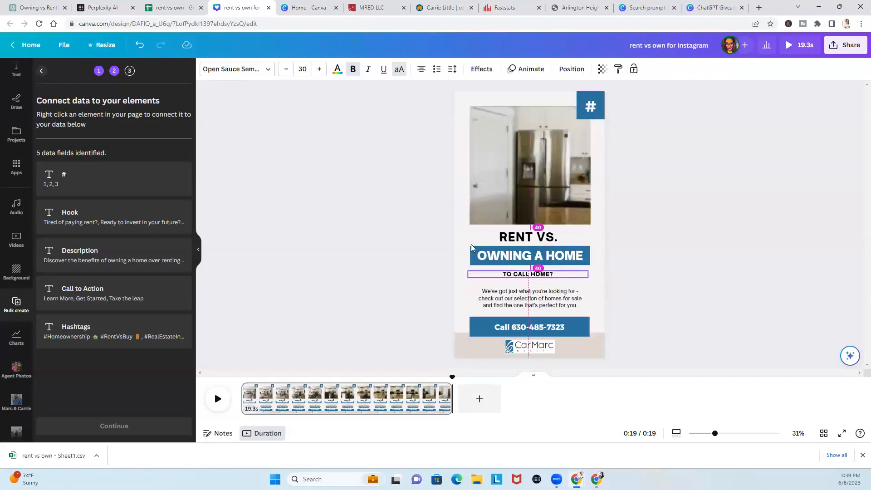
left_click(317, 69)
left_click(317, 69)
left_click(316, 70)
left_click(317, 69)
left_click(317, 70)
left_click(316, 70)
left_click(317, 70)
left_click(317, 69)
left_click(316, 70)
Duplicate the 'TO CALL HOME?' text box below the description and select the Call button's text
left_click(339, 336)
left_click(489, 276)
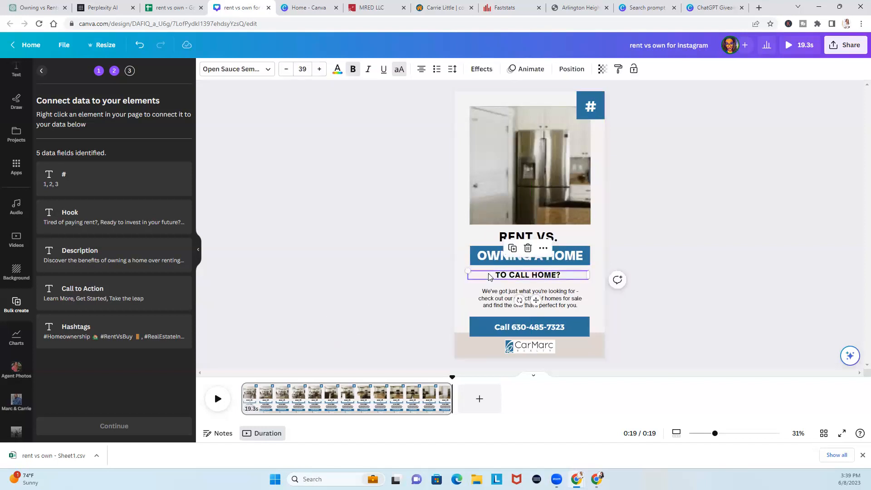
key("ctrl+v")
left_click_drag(516, 279, 488, 285)
left_click(418, 316)
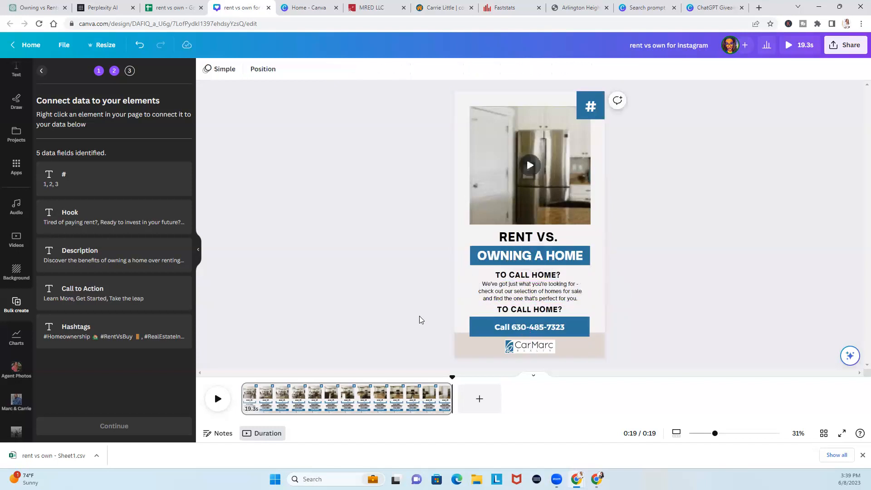
left_click(504, 327)
left_click(505, 327)
triple_click(505, 329)
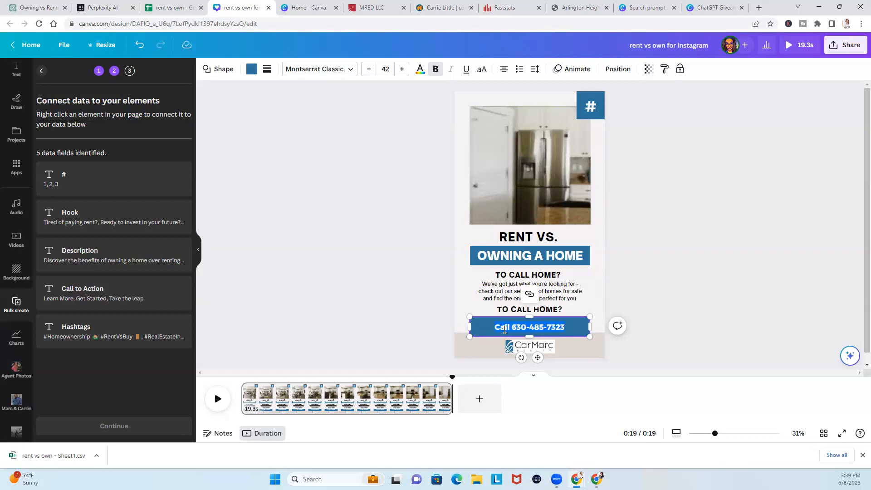
Delete the extra 'TO CALL HOME?' copy and move the description text slightly down
left_click(511, 311)
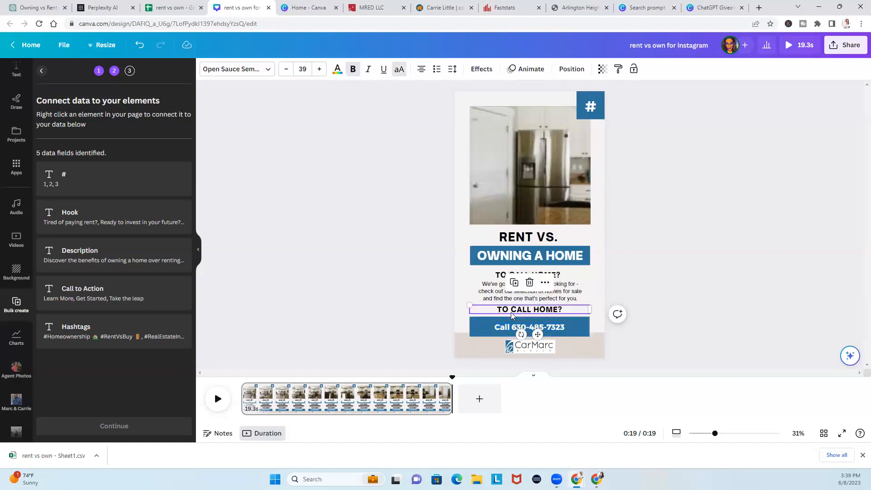
key("Delete")
left_click_drag(515, 299, 518, 306)
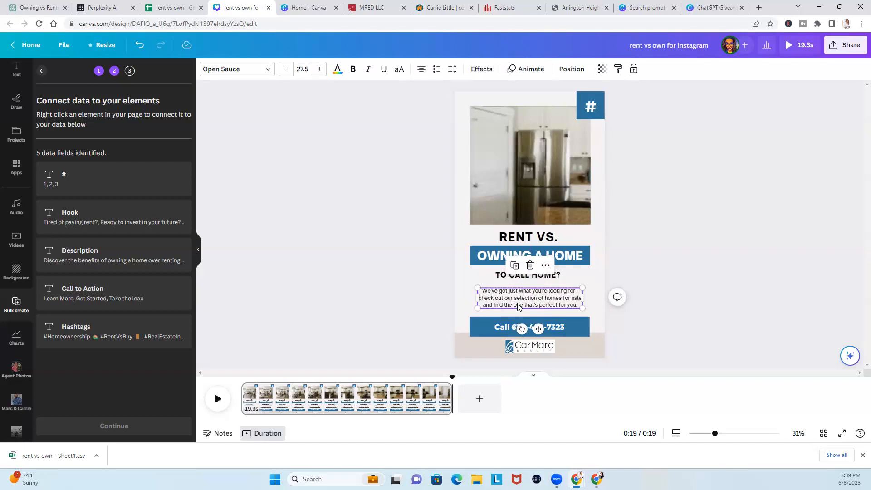
left_click(427, 287)
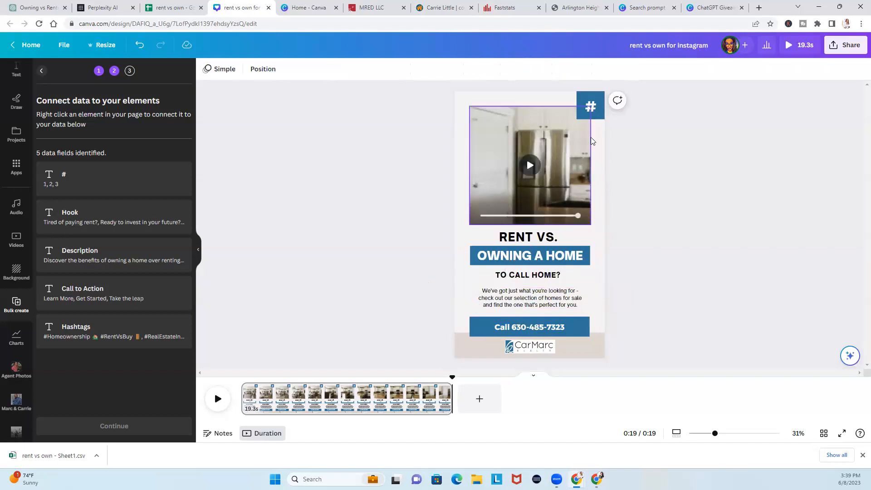
left_click(595, 111)
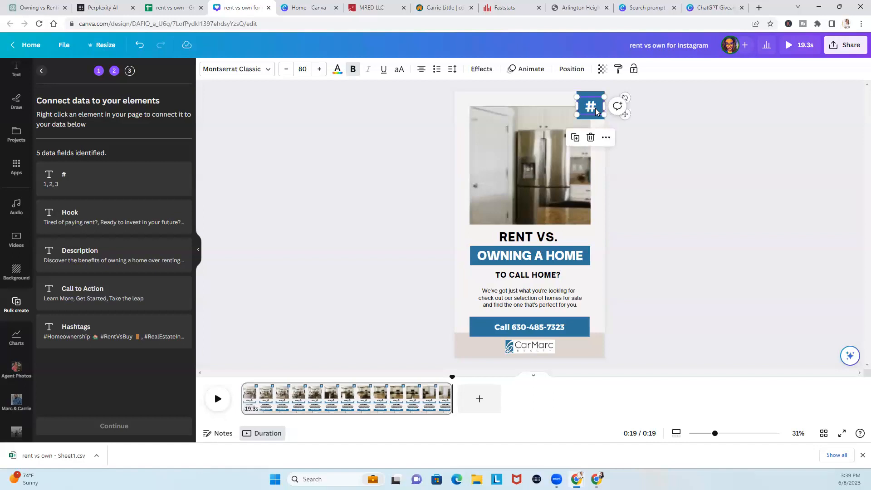
Connect the number box, headline and description to the #, Hook and Description data fields
left_click(606, 137)
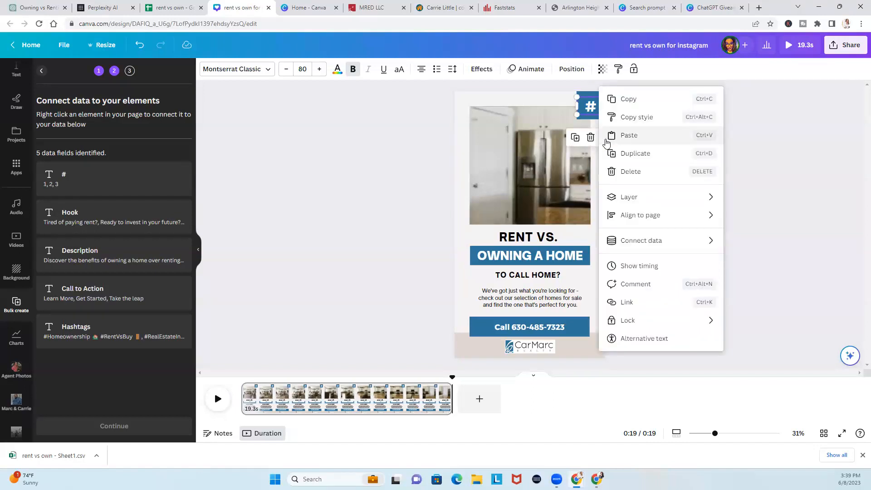
mouse_move(655, 240)
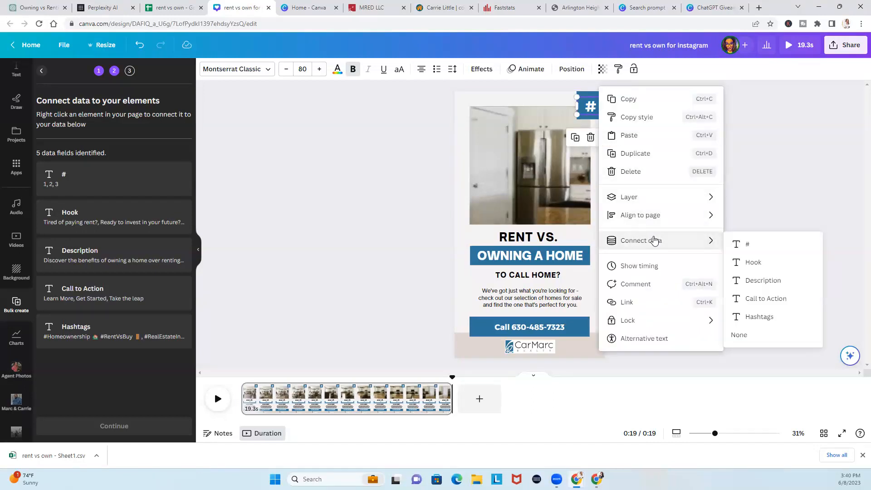
left_click(750, 244)
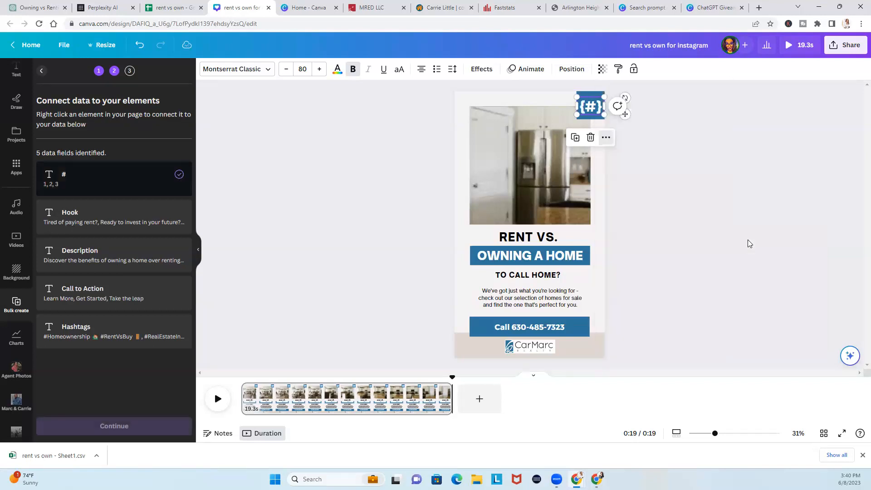
left_click(548, 278)
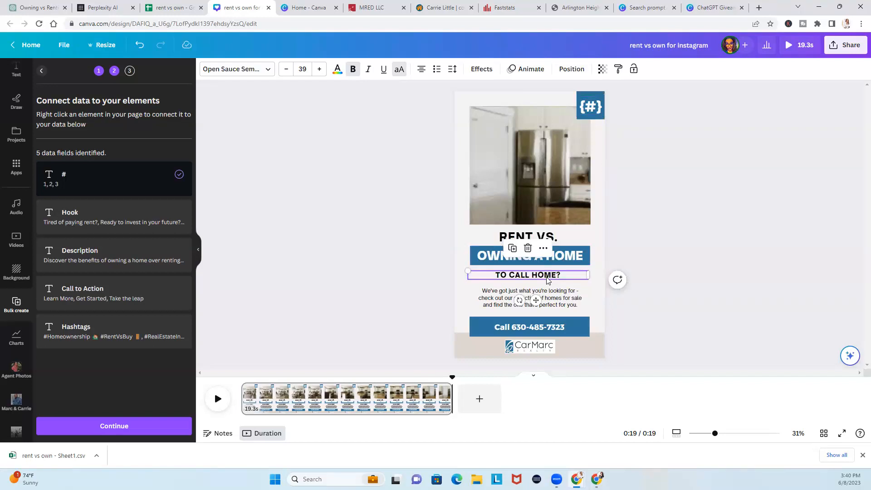
right_click(544, 259)
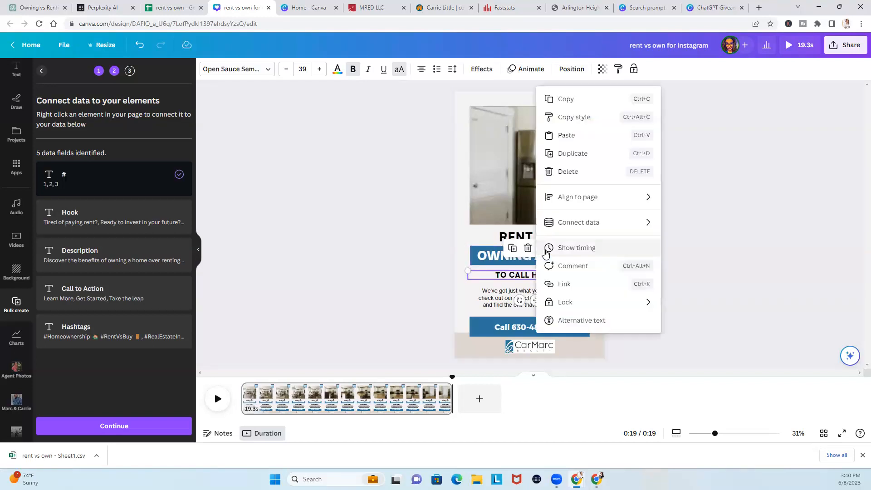
mouse_move(582, 227)
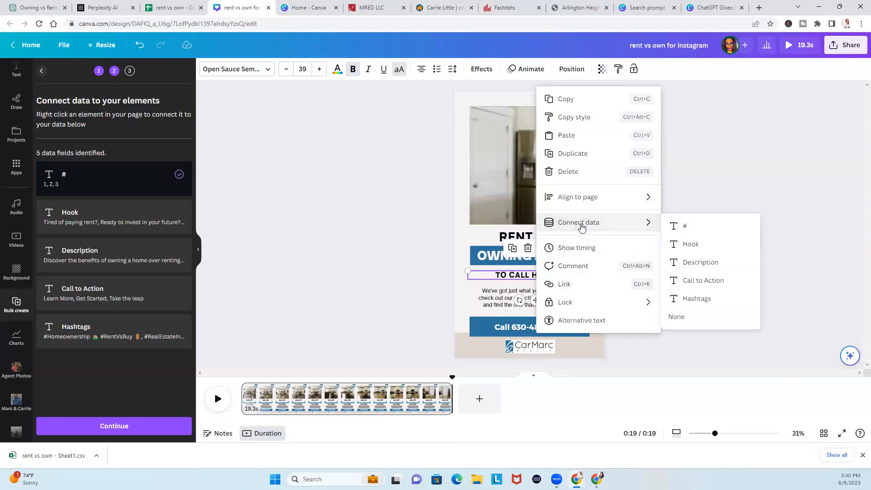
left_click(705, 244)
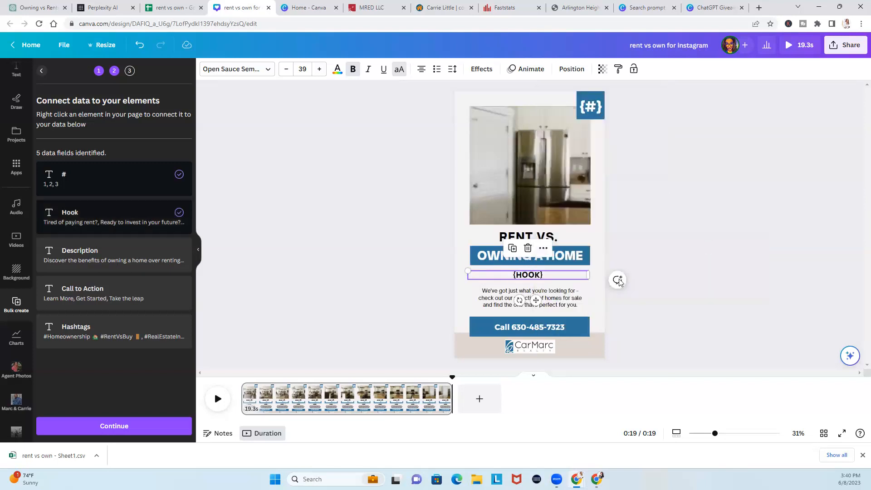
left_click(577, 301)
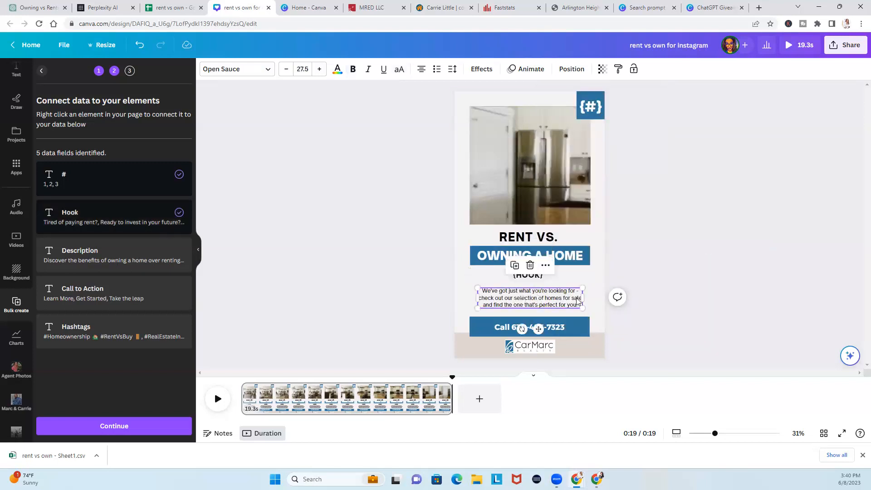
left_click(545, 266)
mouse_move(616, 231)
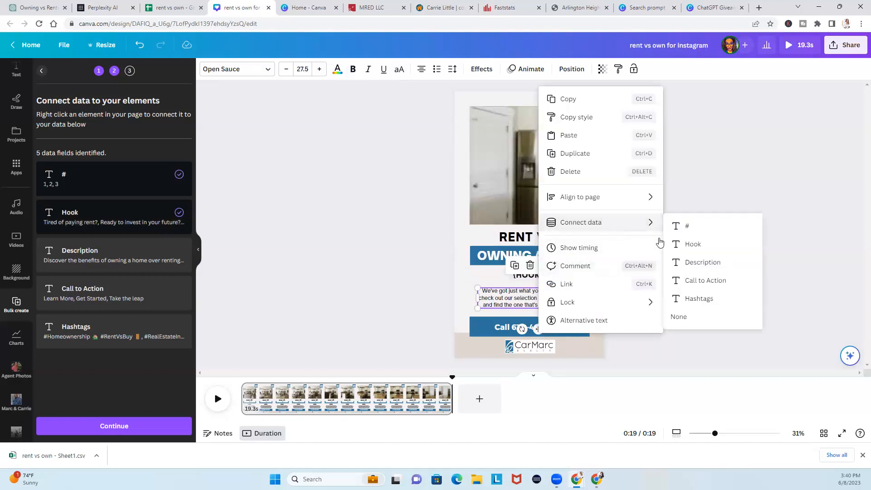
left_click(683, 262)
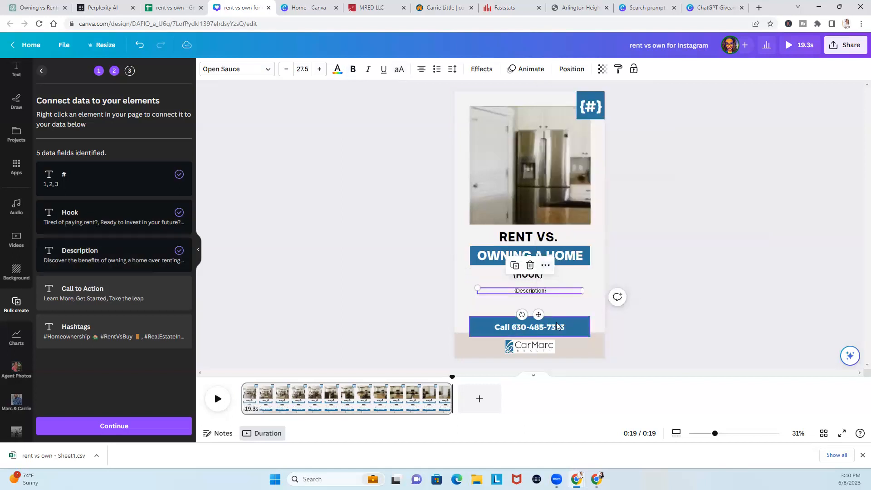
Try editing the Call phone-number button's text and options, leaving it unchanged
left_click(556, 325)
double_click(555, 325)
left_click(676, 282)
left_click(558, 327)
double_click(541, 328)
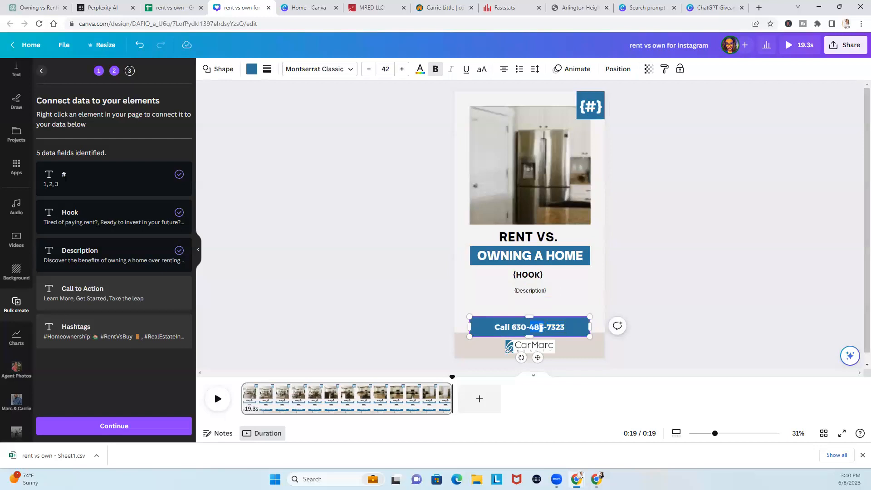
left_click(661, 296)
left_click(570, 326)
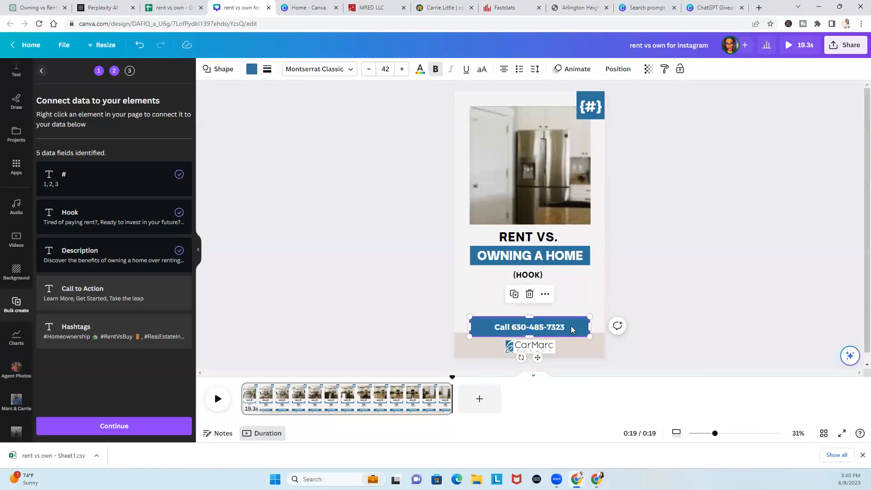
right_click(538, 293)
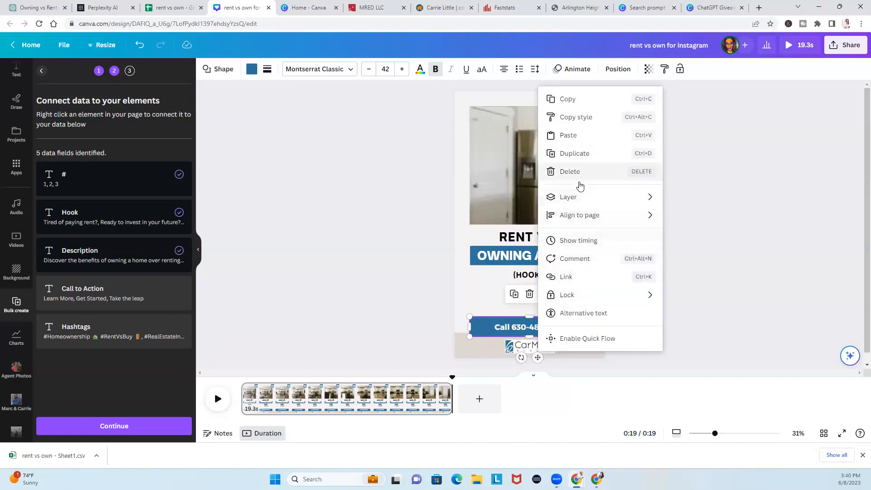
left_click(411, 261)
left_click(481, 323)
right_click(481, 325)
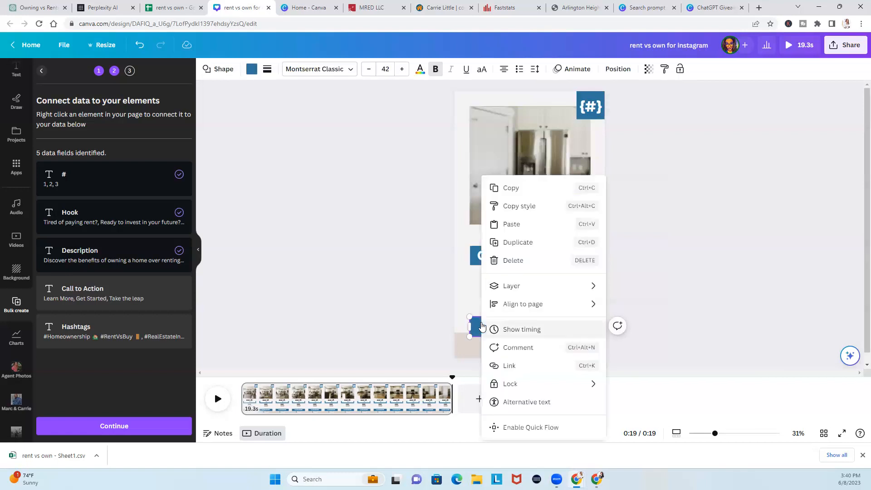
left_click(393, 315)
double_click(499, 325)
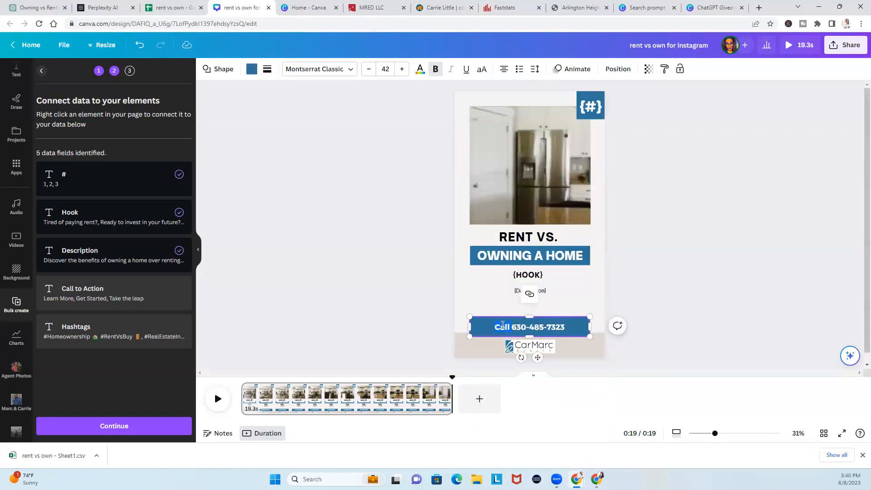
left_click(452, 326)
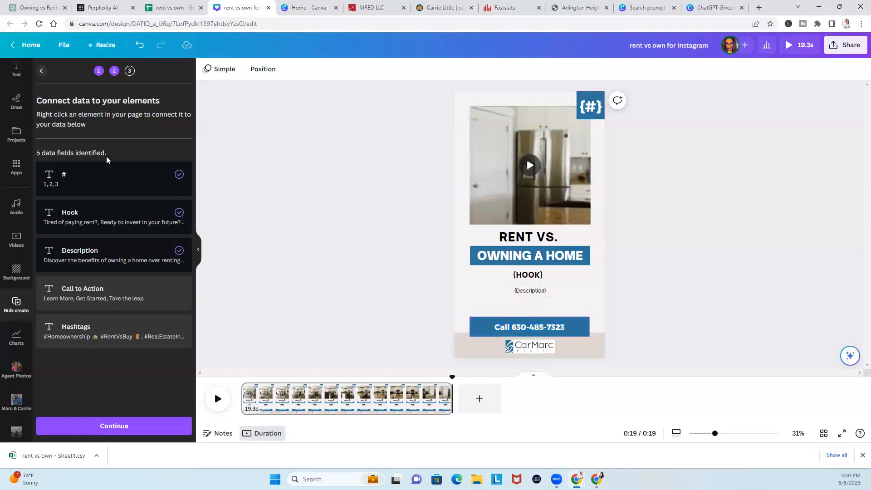
scroll(20, 195, "up", 3)
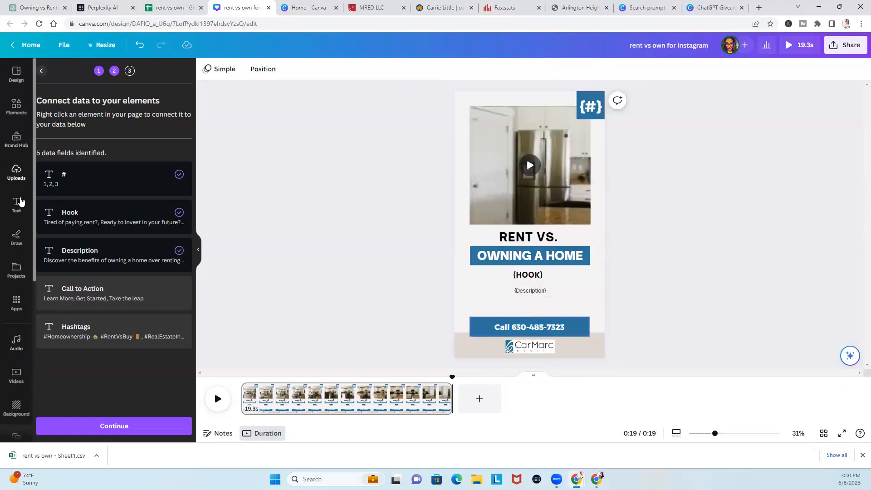
Add a heading linked to the Call to Action field above the call button, then narrow the button
left_click(16, 209)
left_click_drag(94, 152, 558, 327)
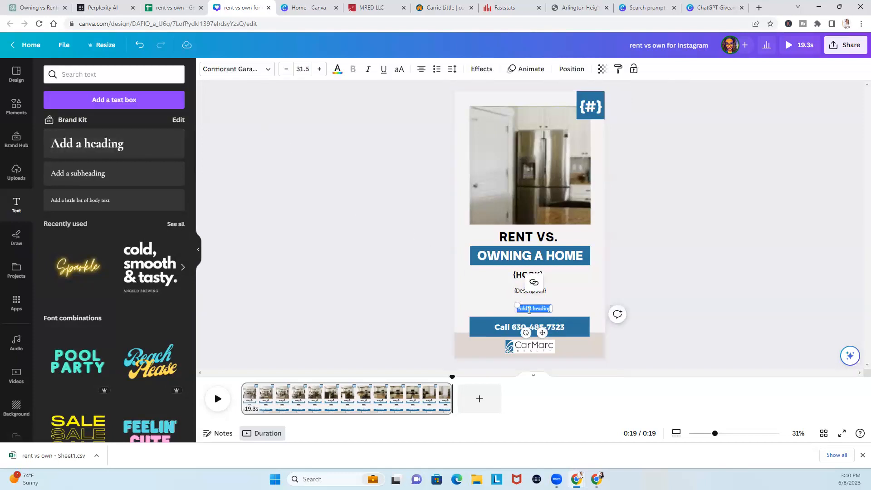
left_click(564, 293)
left_click(544, 310)
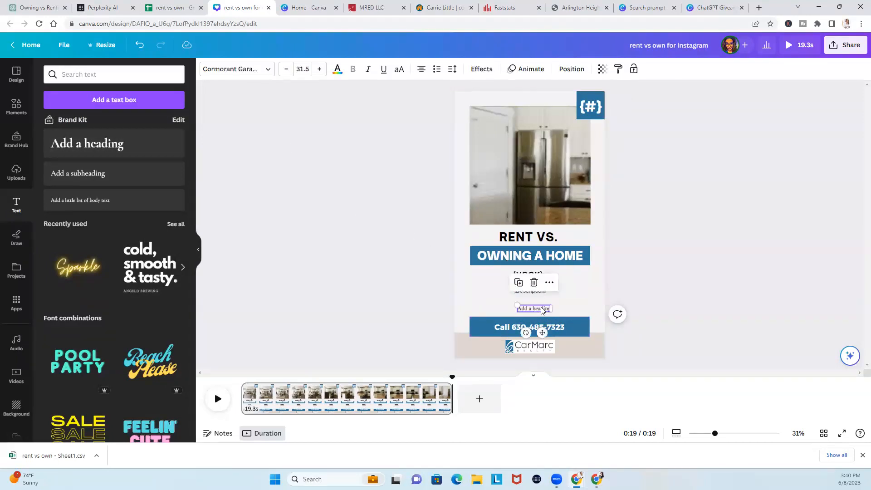
left_click(551, 283)
mouse_move(579, 224)
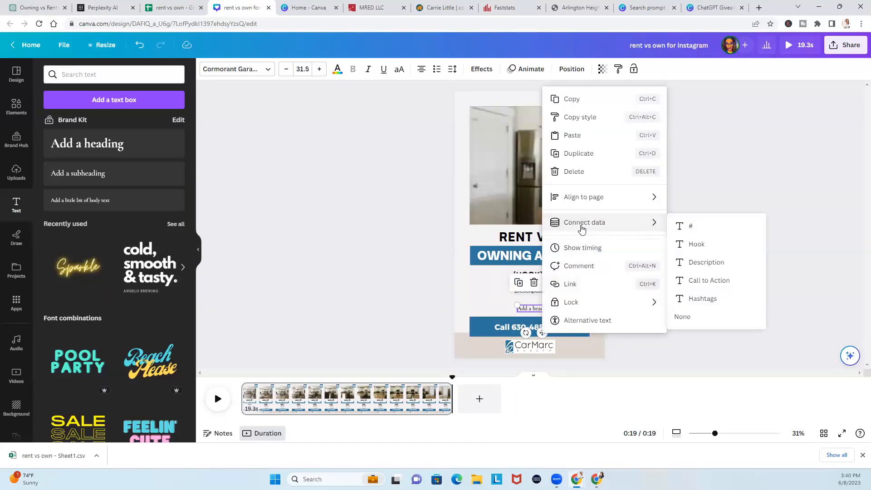
left_click(711, 279)
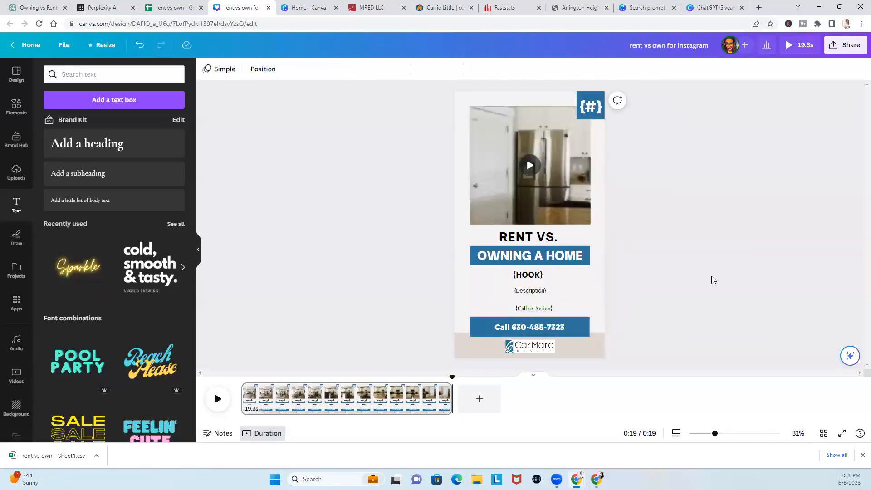
left_click_drag(542, 308, 540, 304)
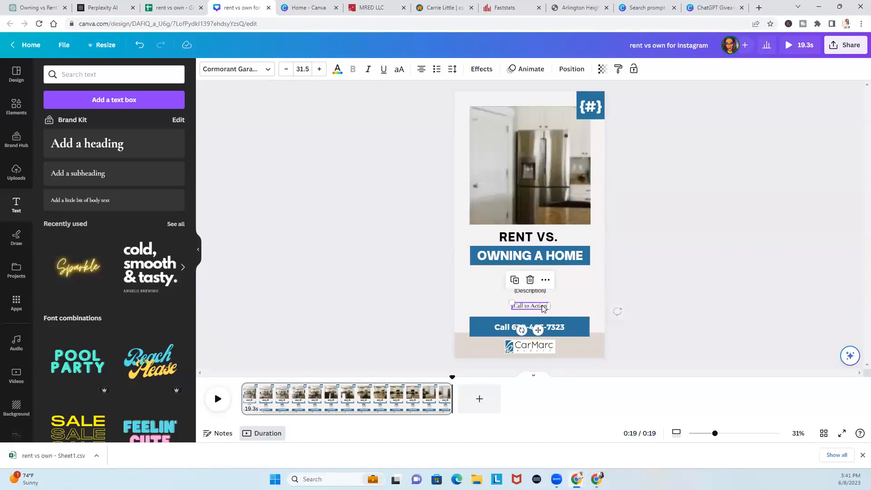
left_click(511, 322)
left_click_drag(469, 327, 524, 106)
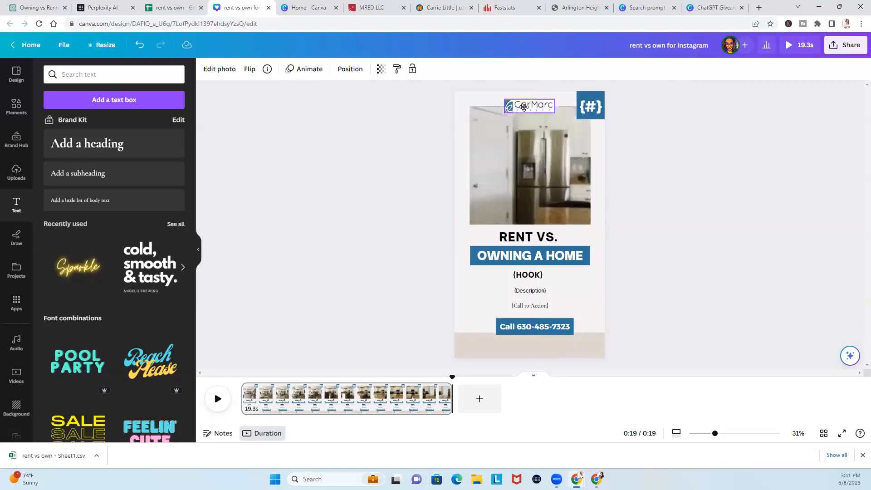
Enlarge the CarMarc logo, then move the call button lower and make it bigger
mouse_move(504, 113)
left_mouse_down()
mouse_move(486, 117)
mouse_move(521, 117)
left_mouse_up()
left_click(639, 221)
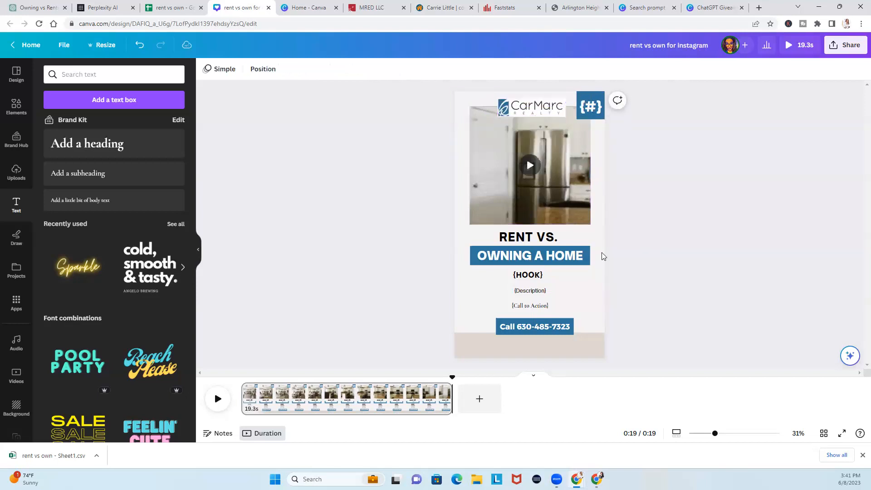
left_click(558, 329)
left_click_drag(558, 328, 556, 339)
left_click_drag(491, 327, 482, 321)
left_click_drag(570, 343, 543, 317)
Move the {Call to Action} placeholder lower and set its font to Open Sauce
left_click(589, 306)
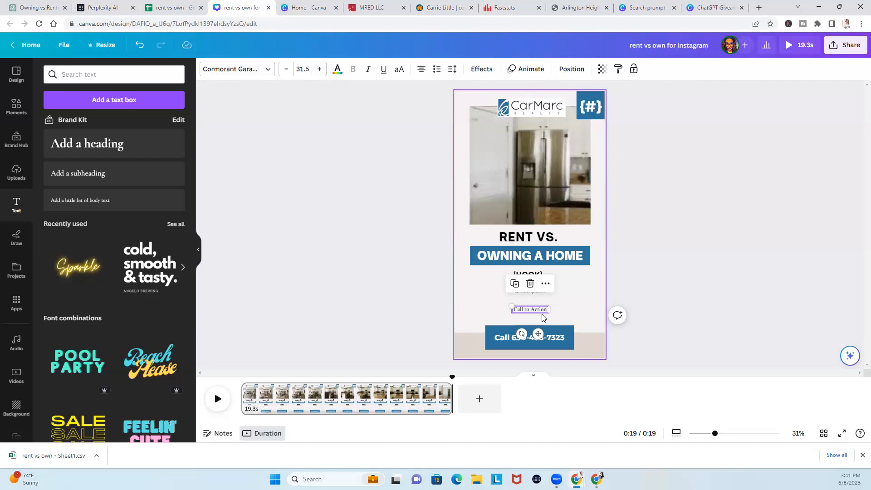
left_click(648, 229)
left_click(551, 292)
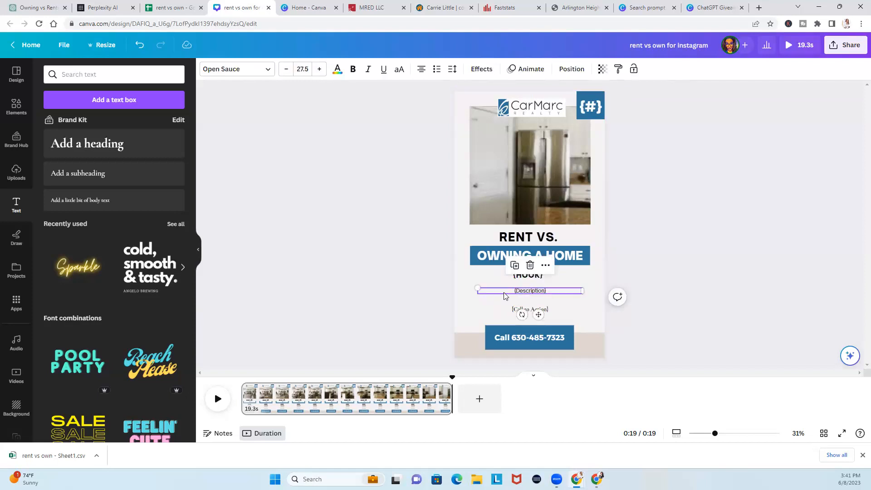
left_click(599, 314)
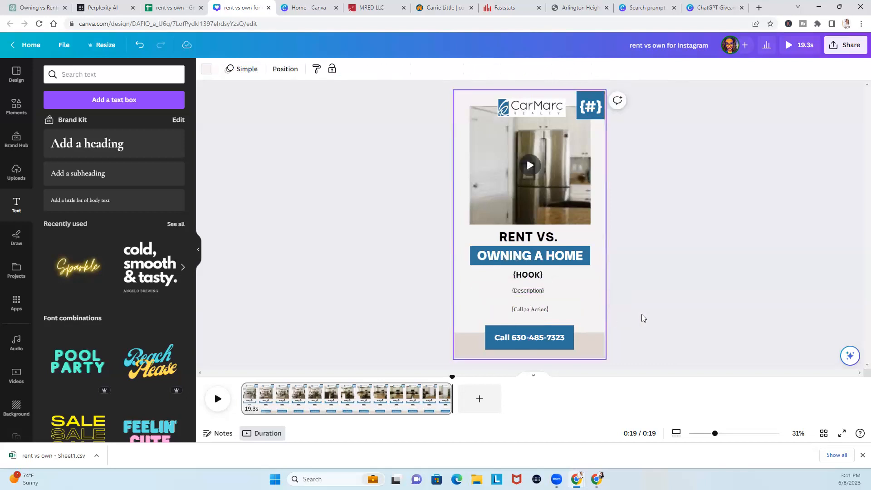
left_click(539, 312)
left_click_drag(540, 312, 535, 314)
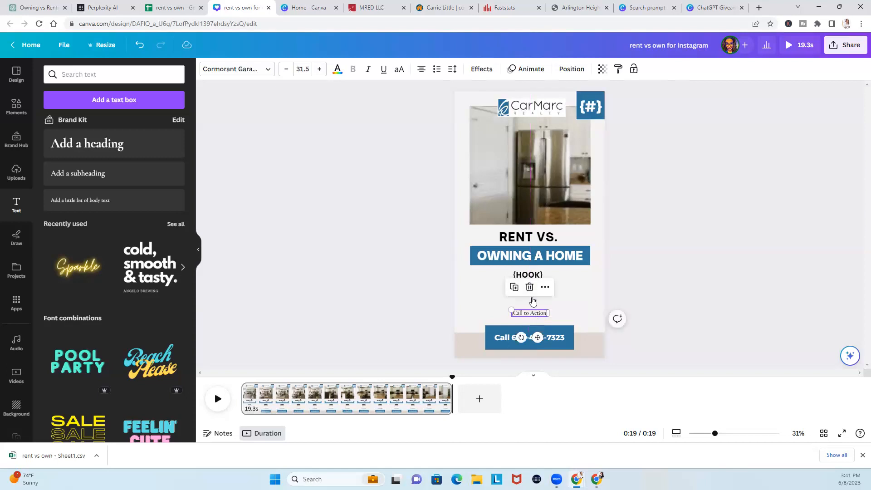
left_click(638, 296)
left_click(542, 294)
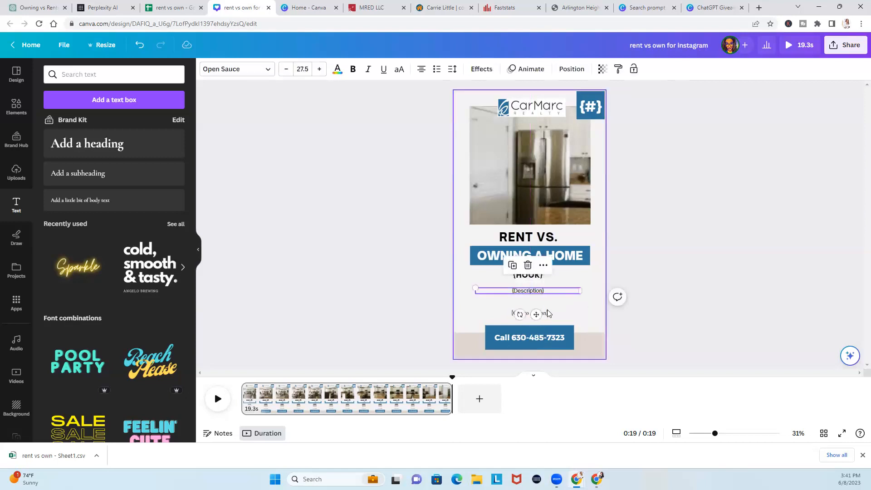
left_click(548, 314)
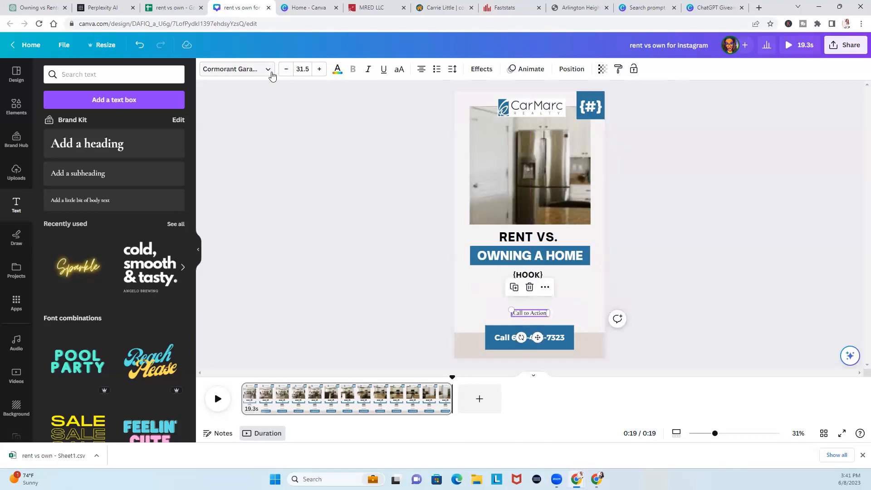
left_click(269, 73)
left_click(65, 201)
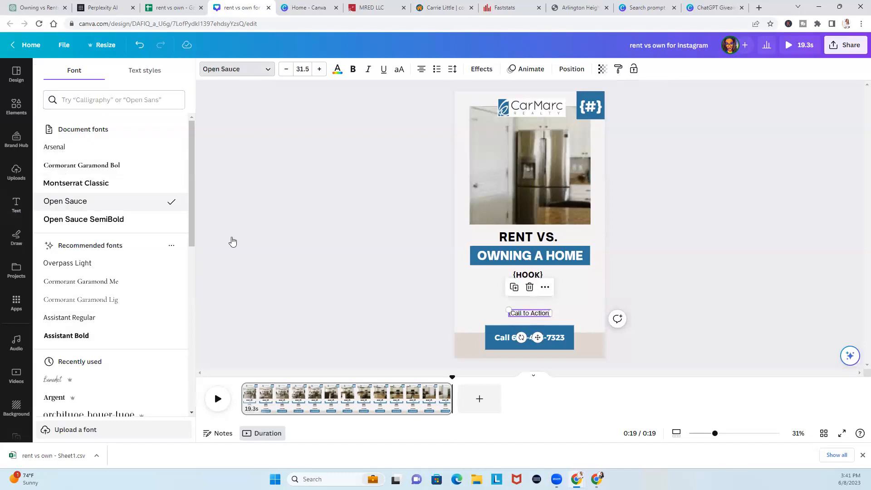
left_click(398, 268)
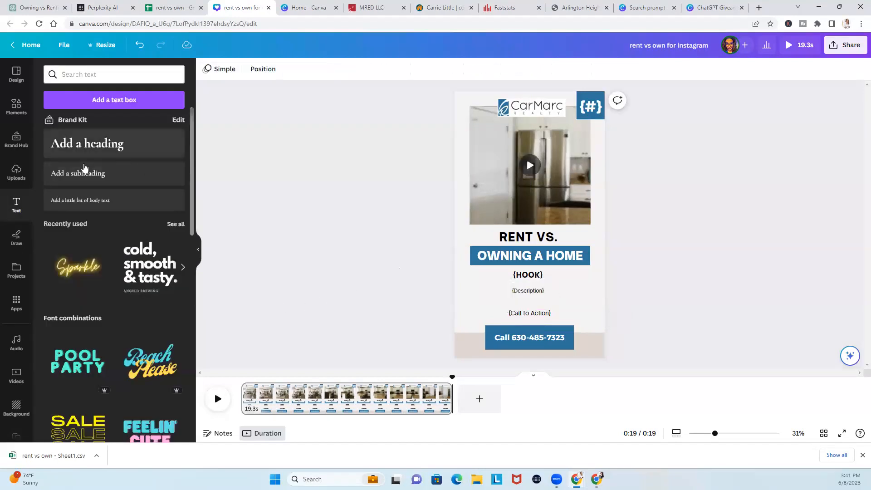
scroll(25, 327, "down", 5)
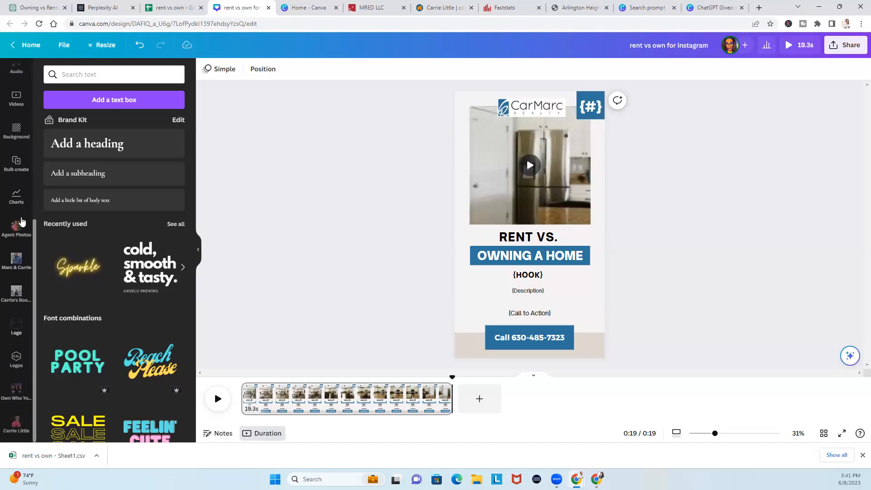
scroll(12, 295, "up", 3)
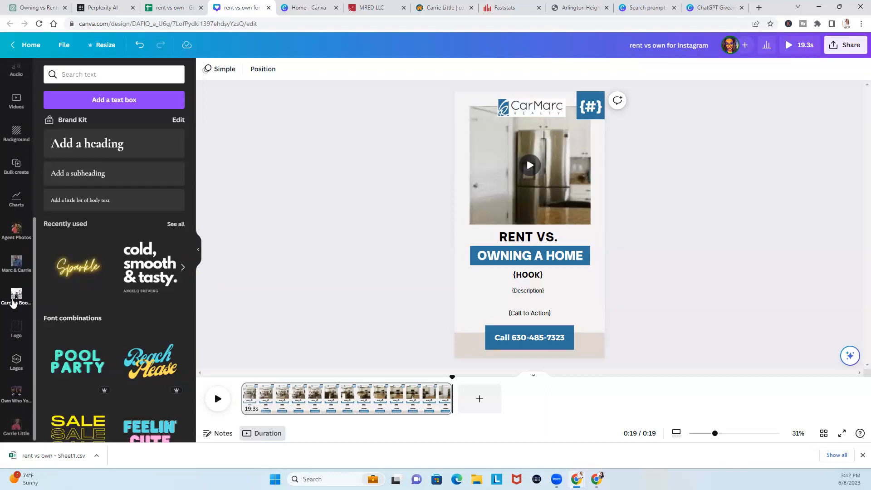
Confirm the connected fields and generate 9 pages into a new bulk design
left_click(16, 255)
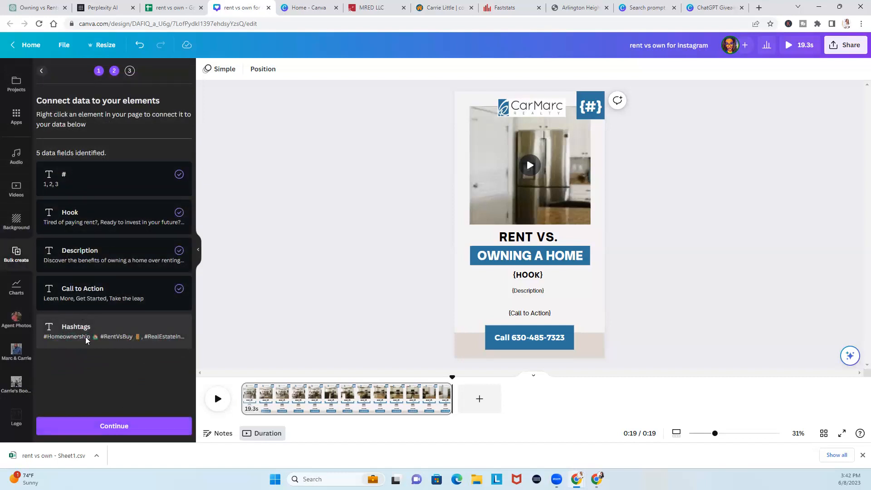
left_click(91, 429)
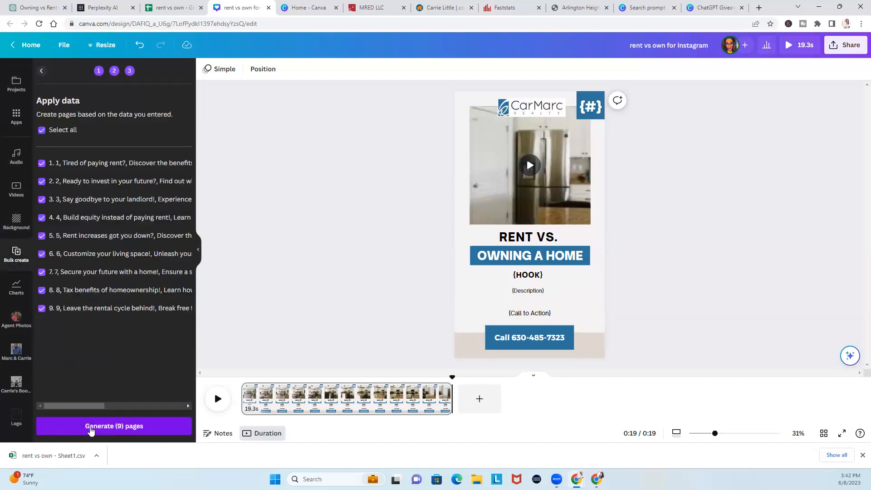
left_click(90, 428)
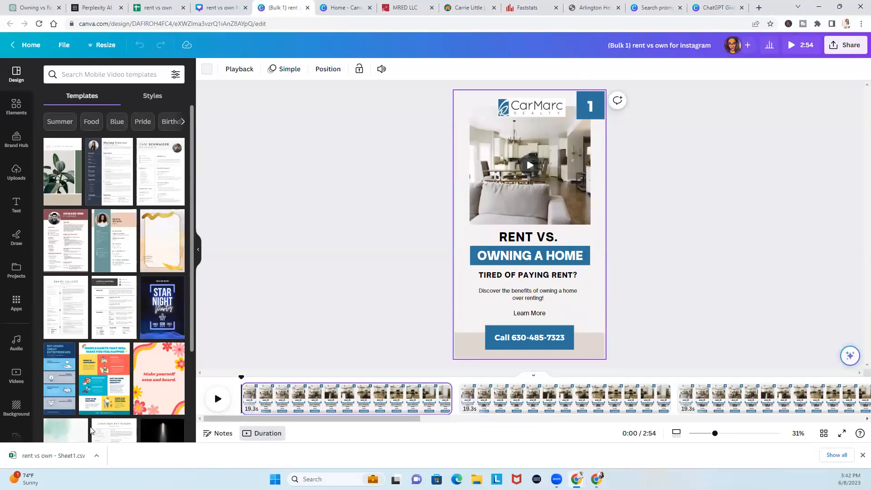
Lower page 2's description slightly, then narrow and centre its two-line headline
left_click(526, 295)
left_click(533, 410)
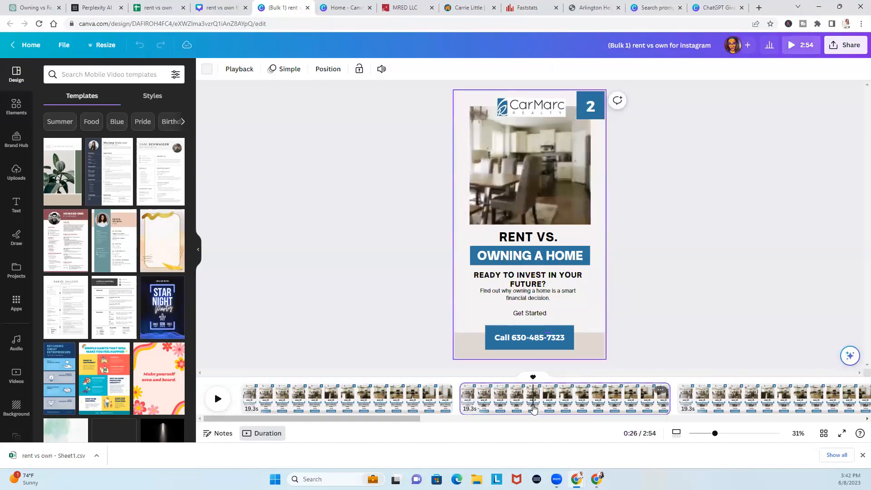
left_click_drag(537, 297, 538, 301)
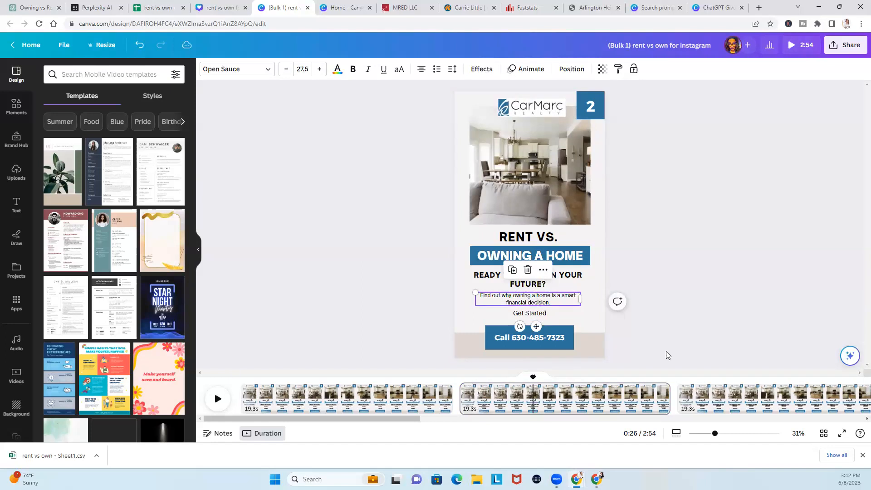
left_click(582, 281)
left_click_drag(579, 281, 570, 277)
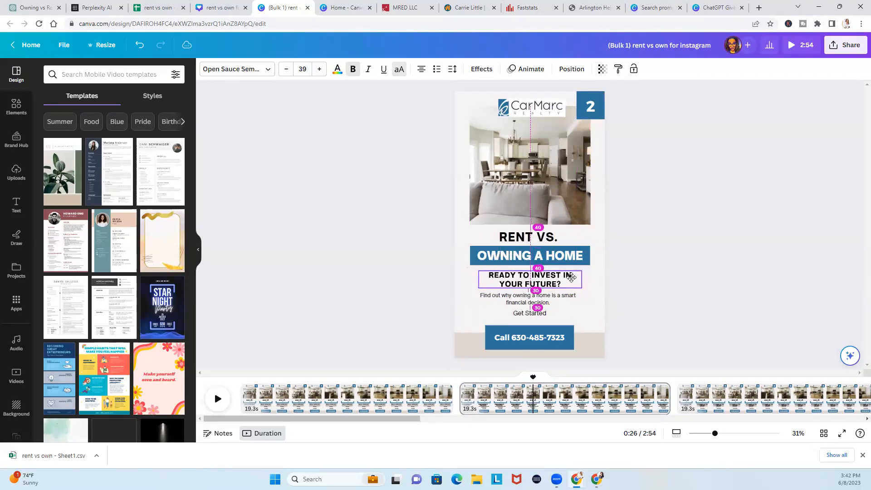
Nudge page 3's description text down slightly and select page 2's background video
left_click(533, 296)
left_click_drag(533, 304, 533, 309)
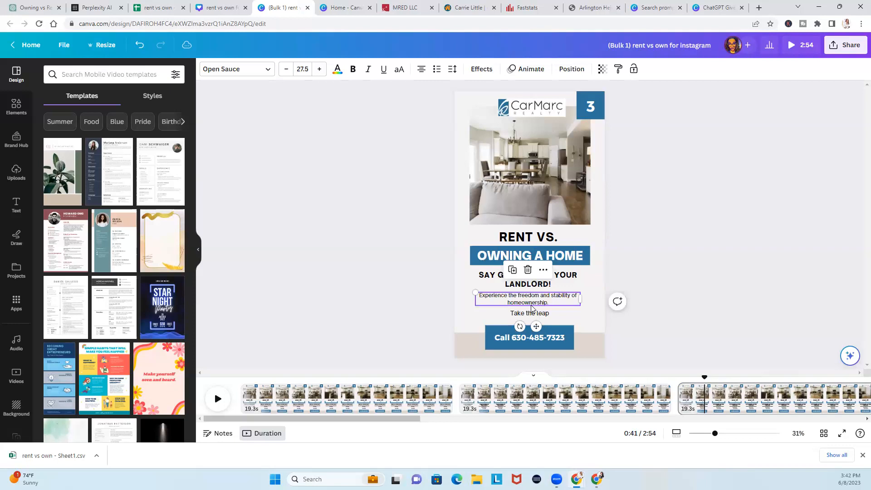
left_click(346, 399)
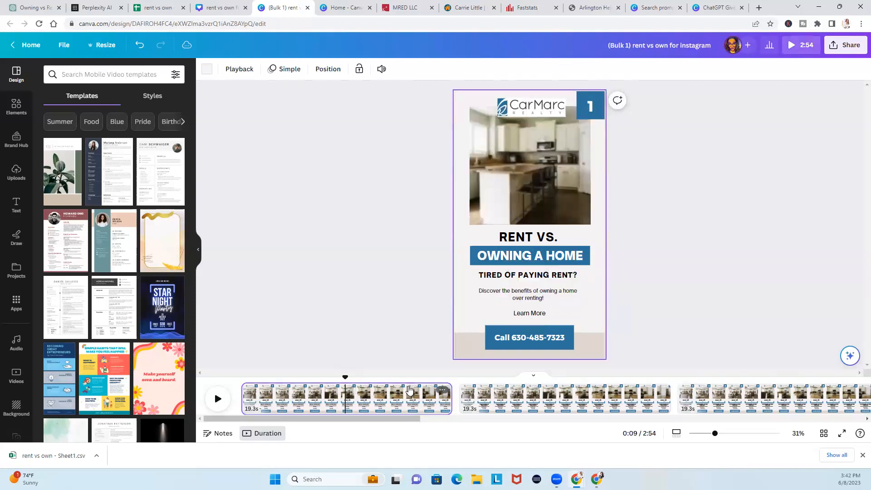
left_click(478, 398)
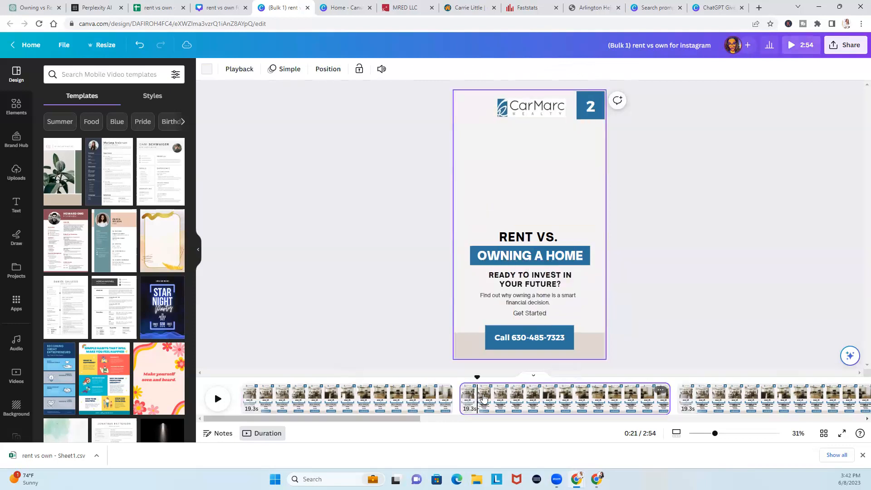
left_click(525, 198)
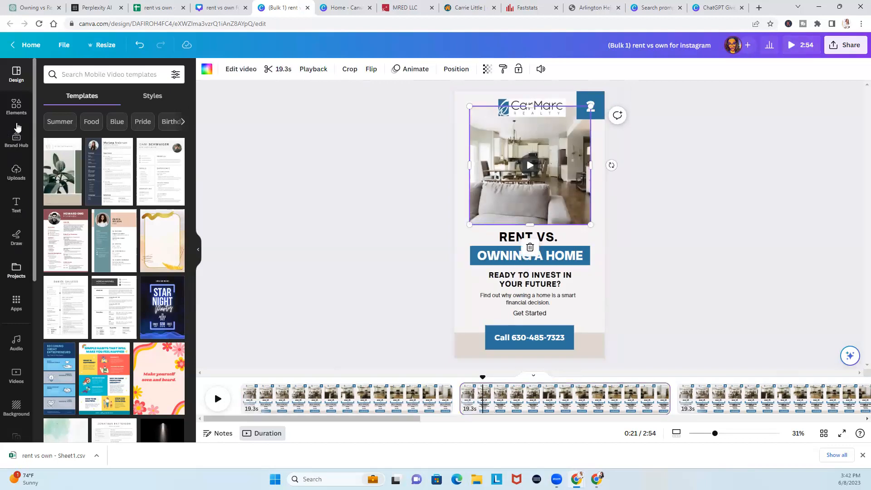
Search Canva's stock videos for 'modern living room'
left_click(13, 114)
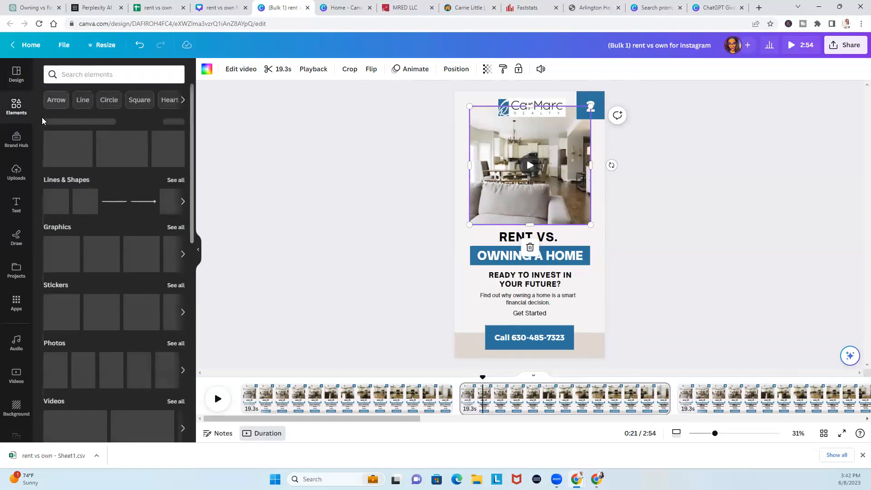
scroll(10, 266, "down", 2)
left_click(15, 281)
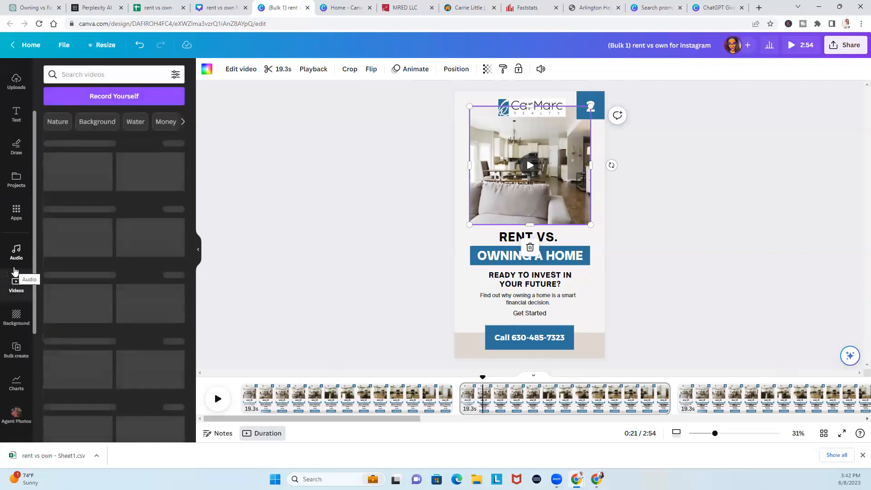
left_click(80, 74)
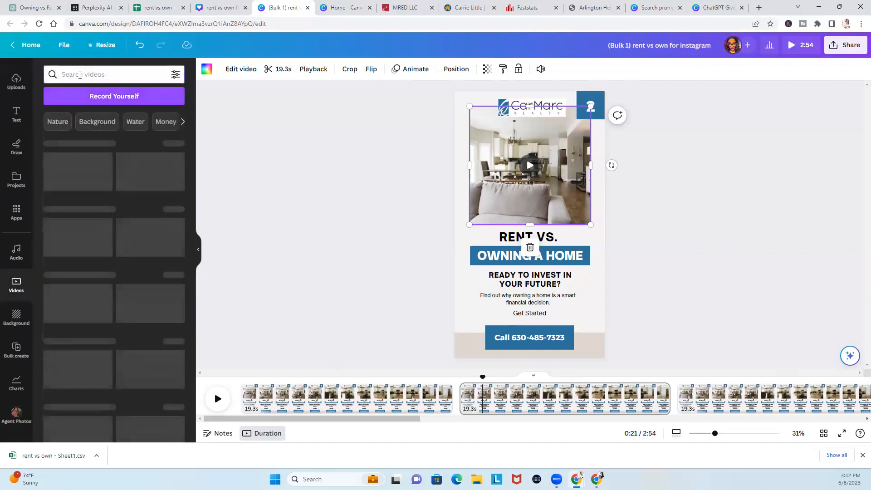
type("modern")
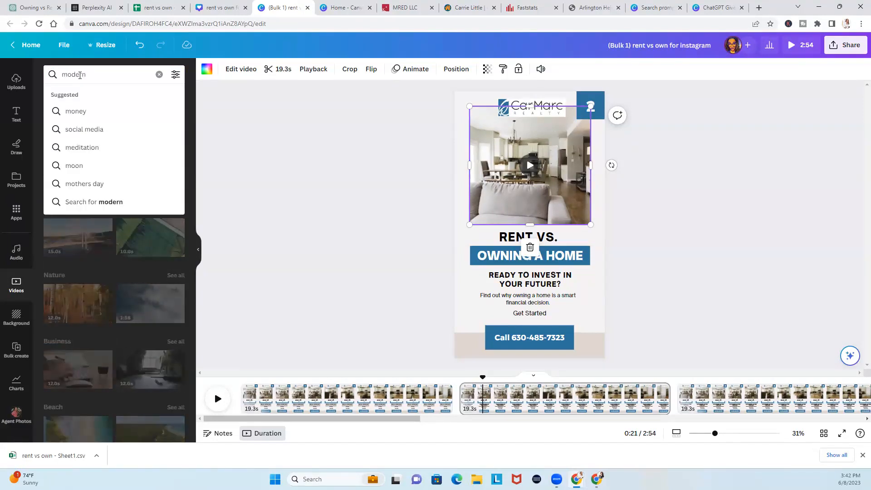
type(" living room")
key("Return")
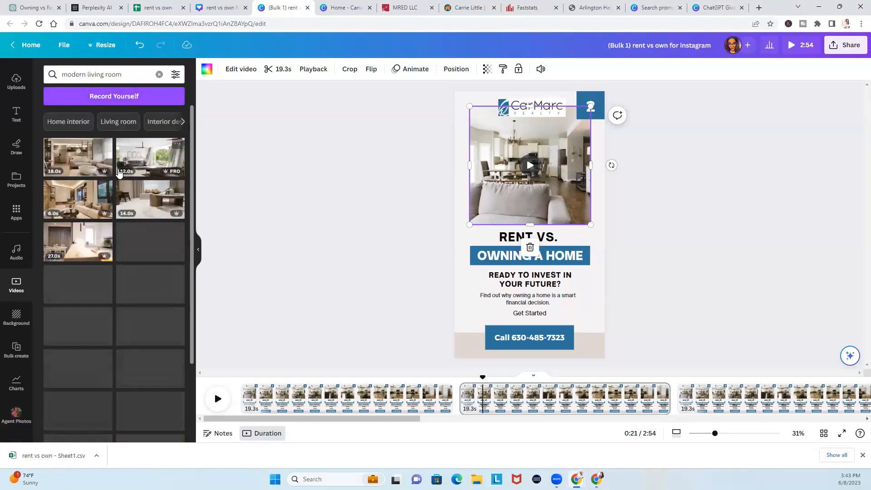
Drop modern living room clips into the frames on pages 2 and 3
left_click_drag(150, 156, 520, 146)
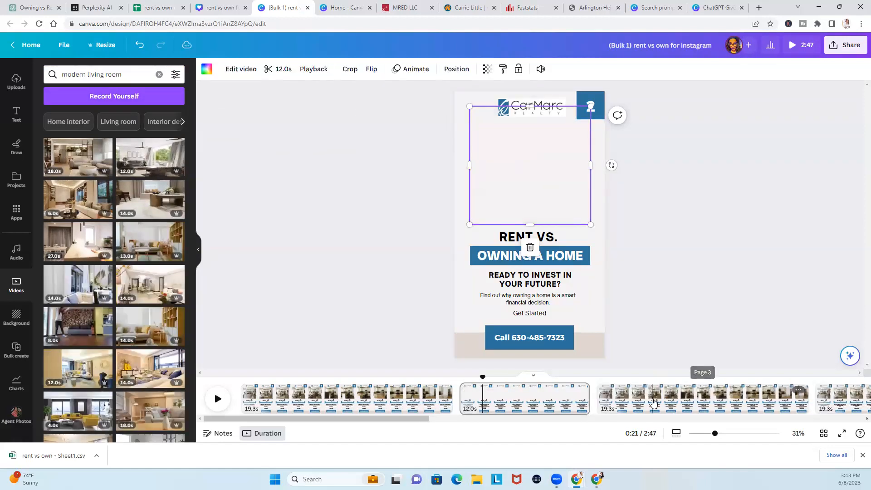
left_click(652, 398)
left_click_drag(120, 337, 529, 163)
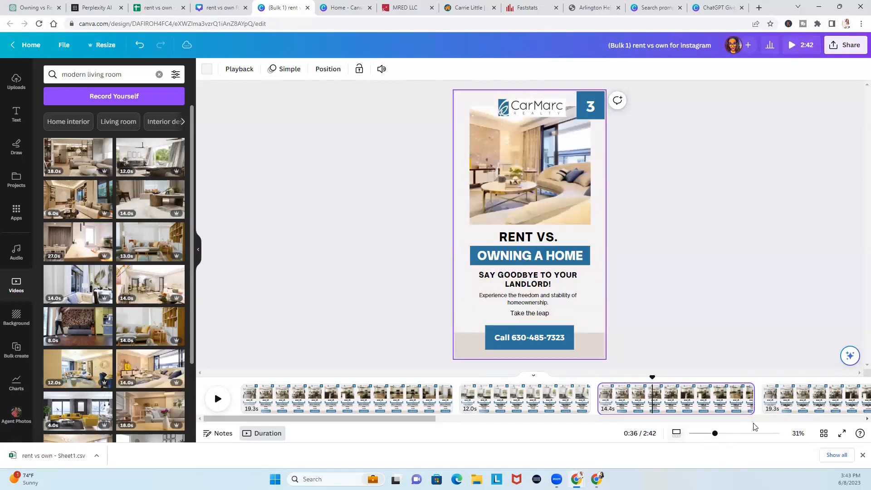
Check page 4's build-wealth description, then return to the ChatGPT chat with the posts table
left_click(800, 402)
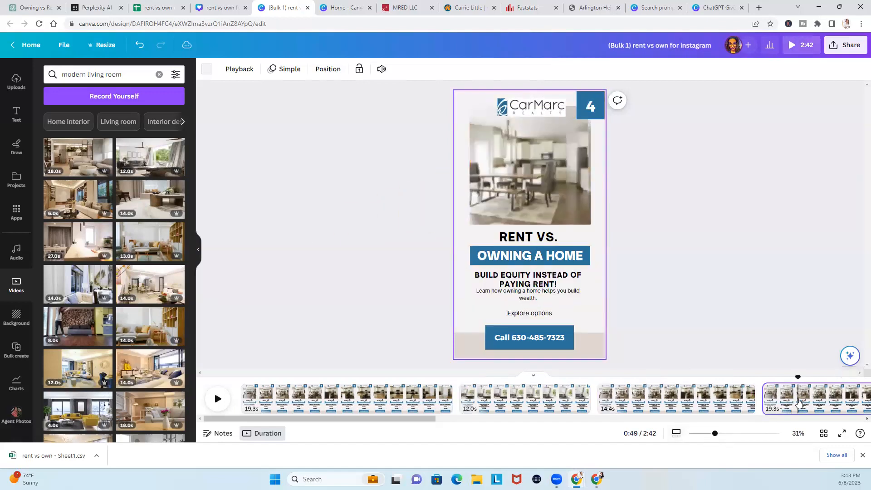
left_click(534, 300)
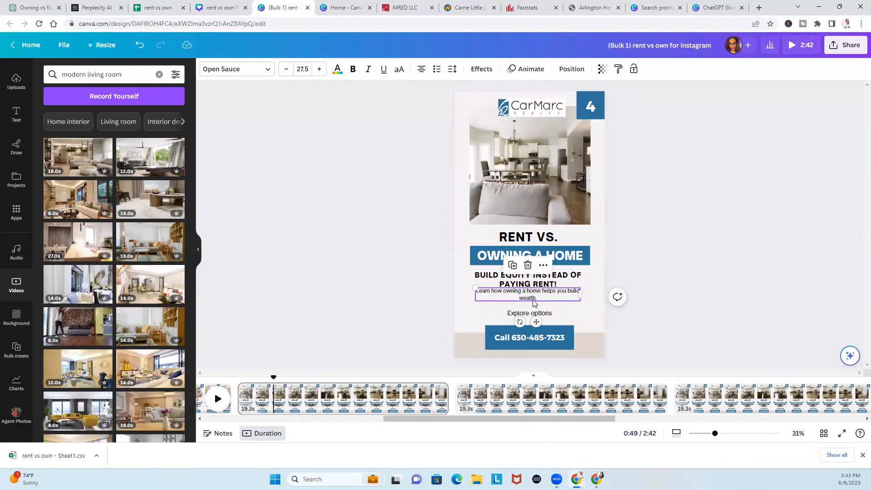
left_click(668, 269)
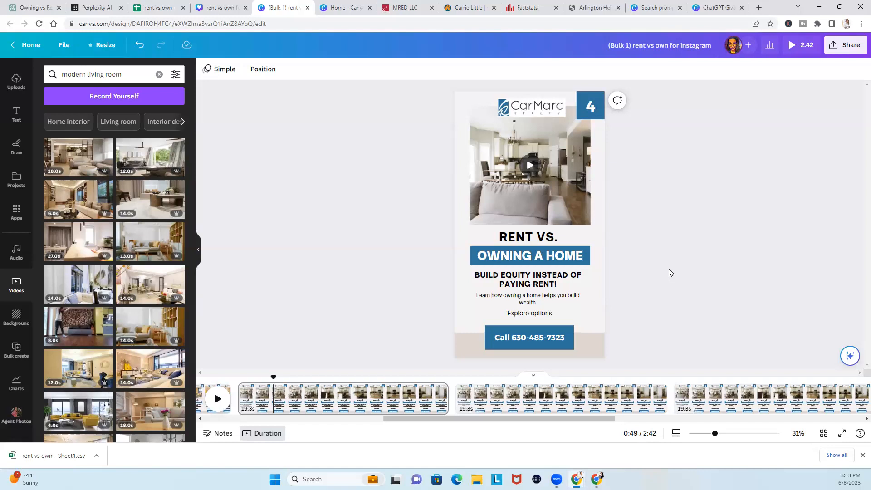
left_click(35, 8)
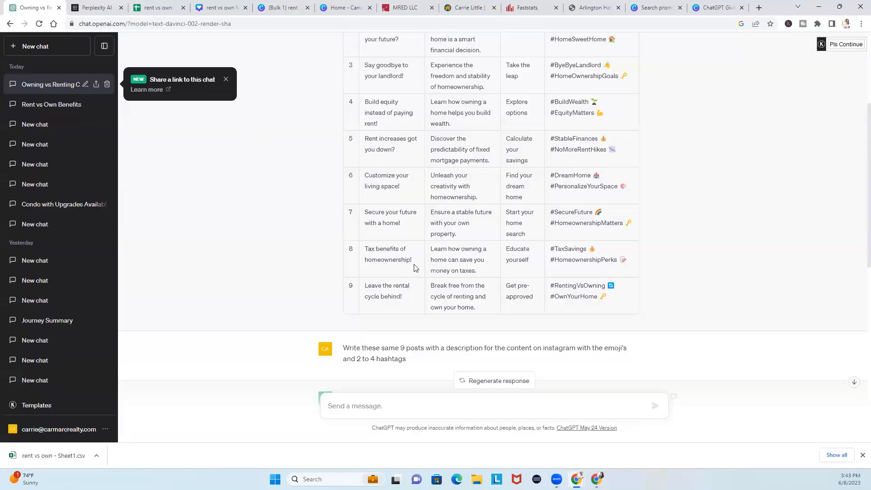
Copy the example prompt from the Canva ChatGPT guide and start a new ChatGPT chat
scroll(439, 321, "up", 1)
left_click(716, 7)
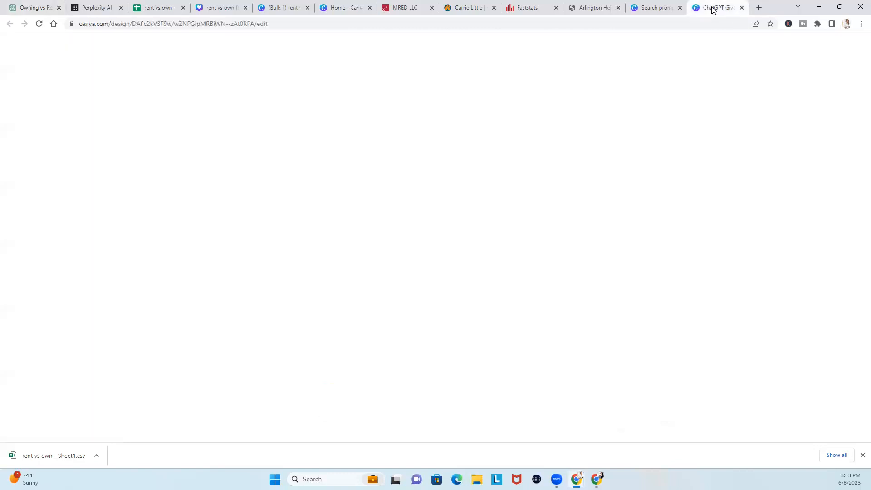
triple_click(488, 208)
key("ctrl+c")
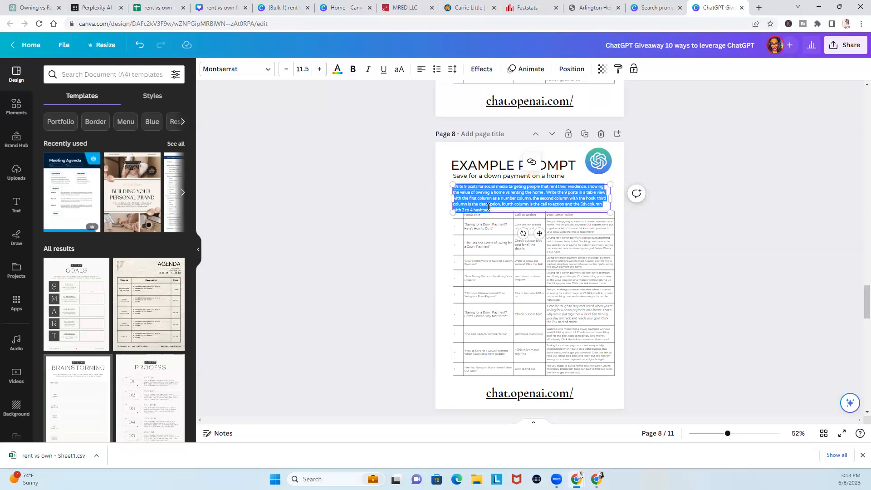
left_click(37, 7)
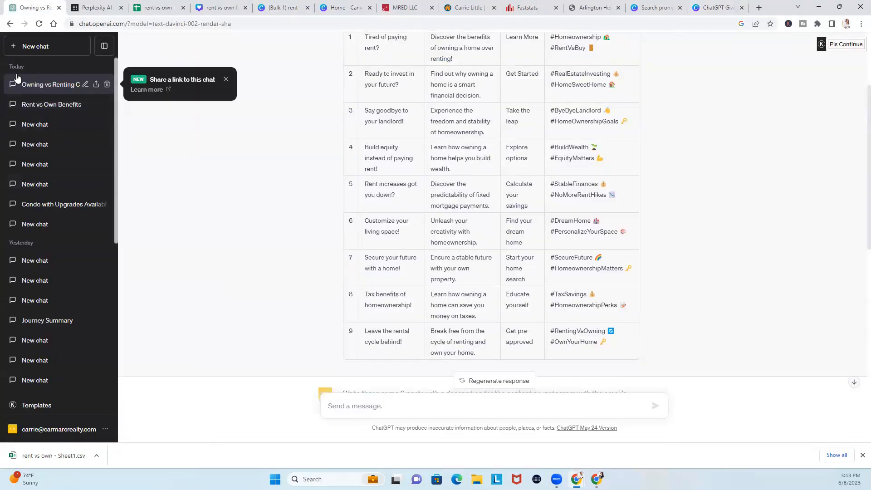
left_click(25, 48)
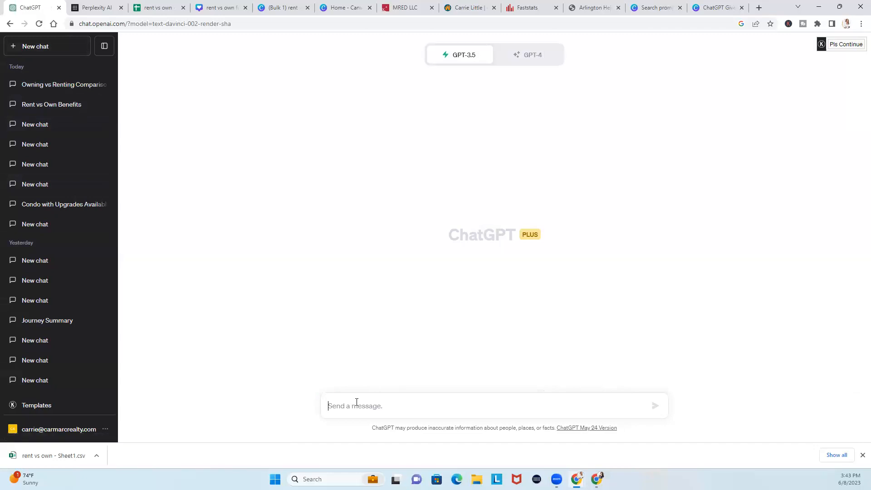
Paste the example prompt, change 'posts' to 'scripts', and add 'to create short videos for Instagram'
key("ctrl+v")
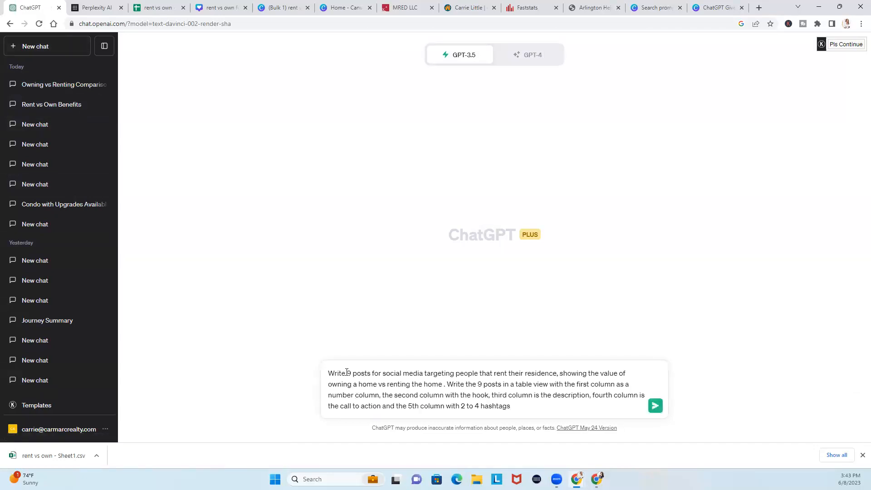
left_click_drag(353, 373, 373, 372)
type("scripts")
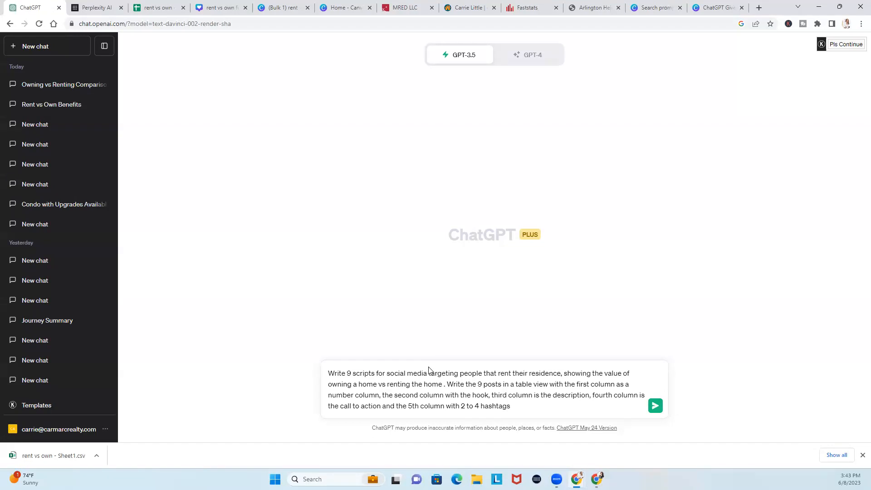
key("BackSpace")
key("BackSpace")
key("BackSpace")
key("BackSpace")
key("BackSpace")
key("BackSpace")
key("BackSpace")
key("BackSpace")
key("BackSpace")
key("BackSpace")
key("BackSpace")
key("BackSpace")
key("BackSpace")
key("BackSpace")
key("BackSpace")
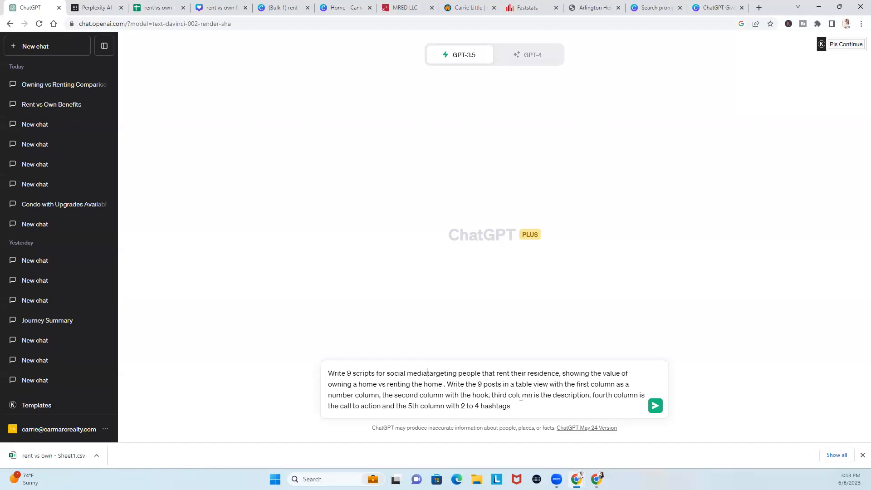
key("BackSpace")
key("BackSpace")
type("to cfrea")
key("BackSpace")
key("BackSpace")
key("BackSpace")
key("BackSpace")
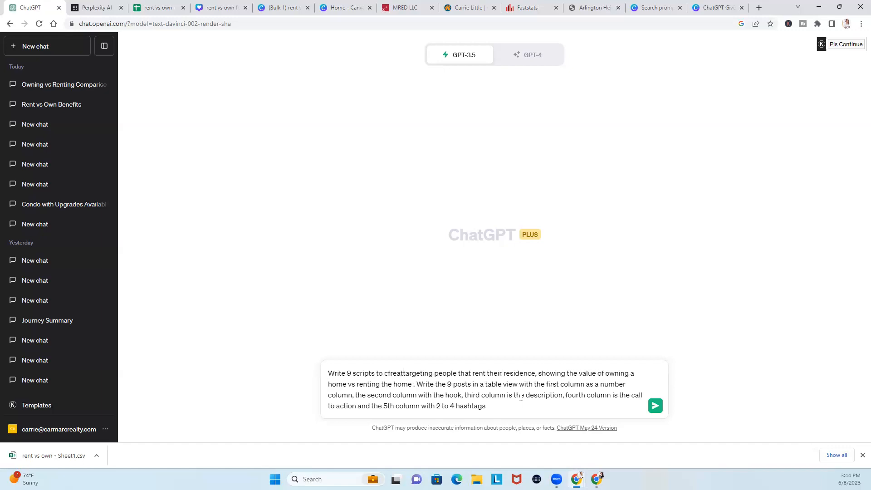
type("reate short vid")
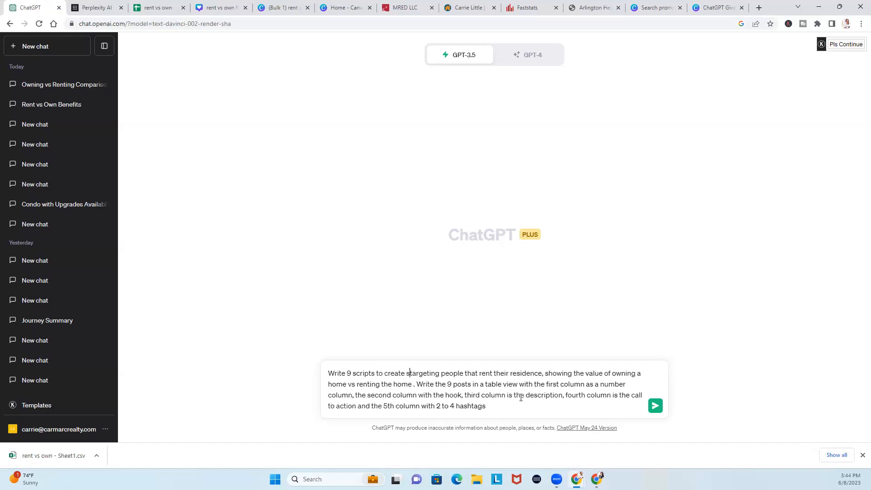
type("eos ")
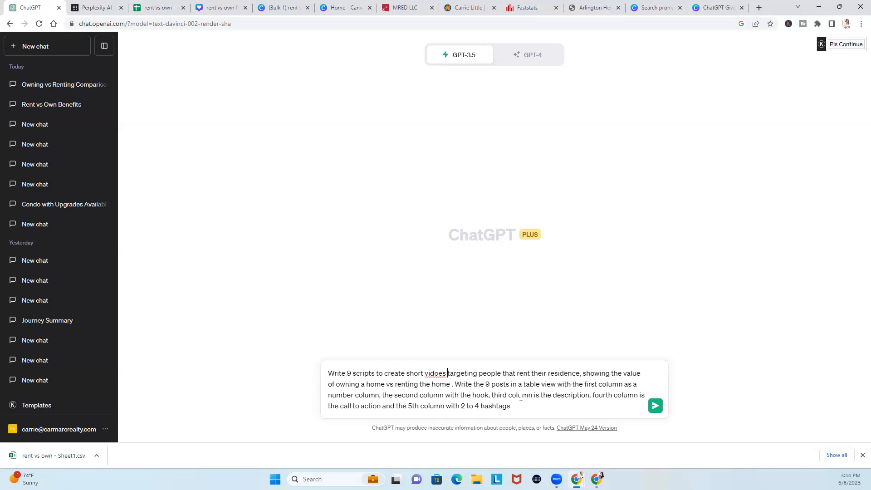
type("for Instag")
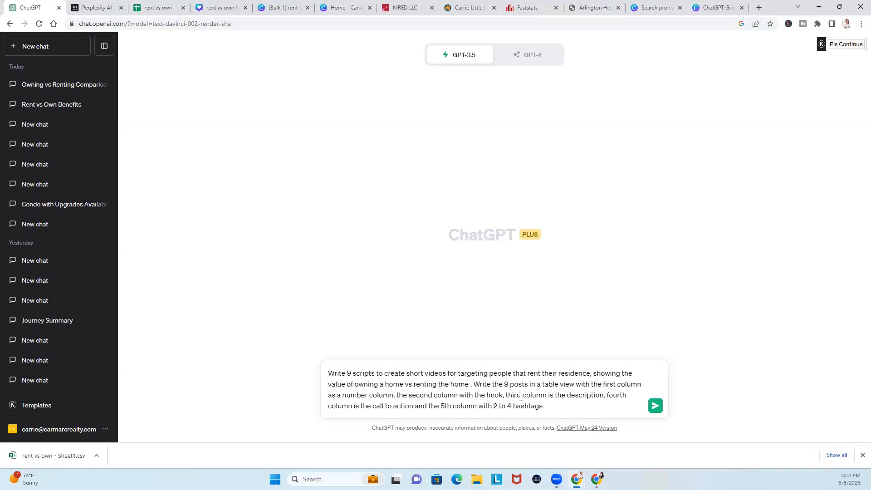
type("ram")
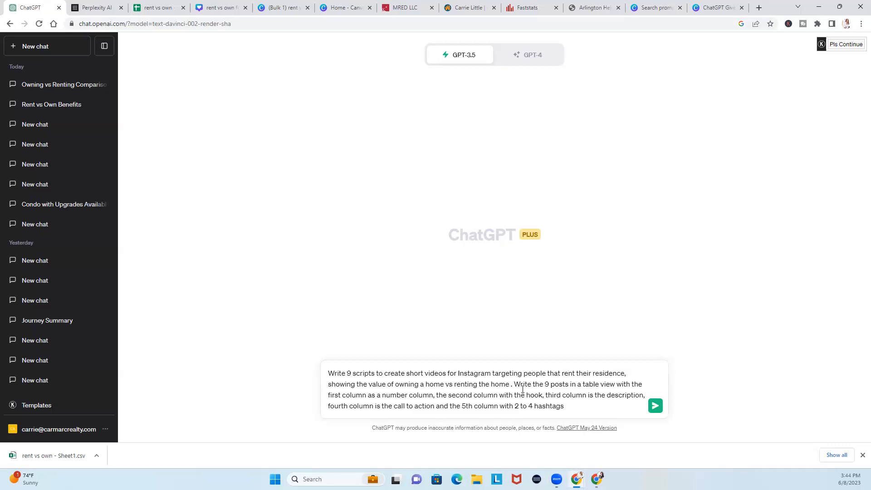
Replace the second 'posts' with 'scripts' and send the revised prompt
left_click_drag(548, 386, 569, 385)
type("st")
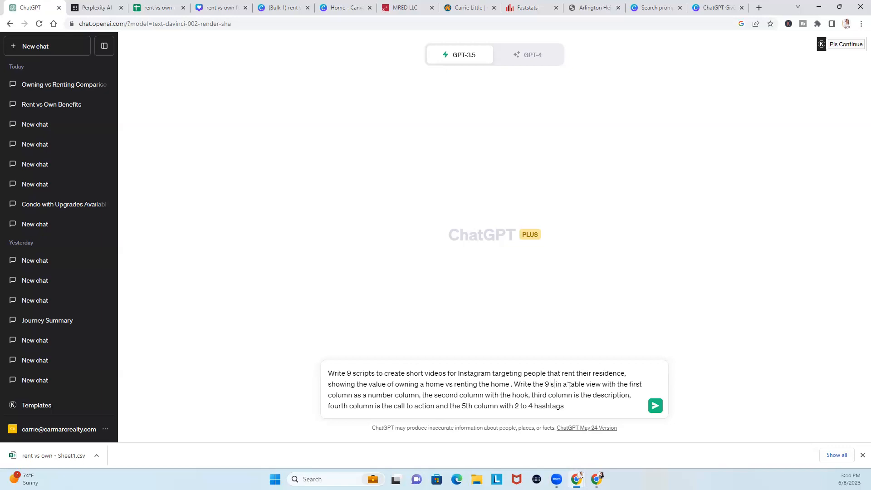
type("crip")
key("BackSpace")
key("BackSpace")
key("BackSpace")
key("BackSpace")
type("cir")
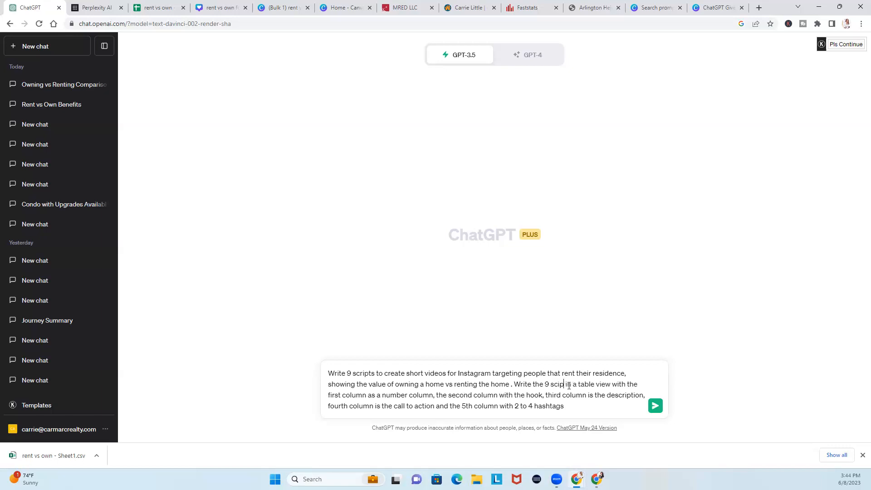
key("BackSpace")
key("BackSpace")
type("ripts")
left_click(655, 406)
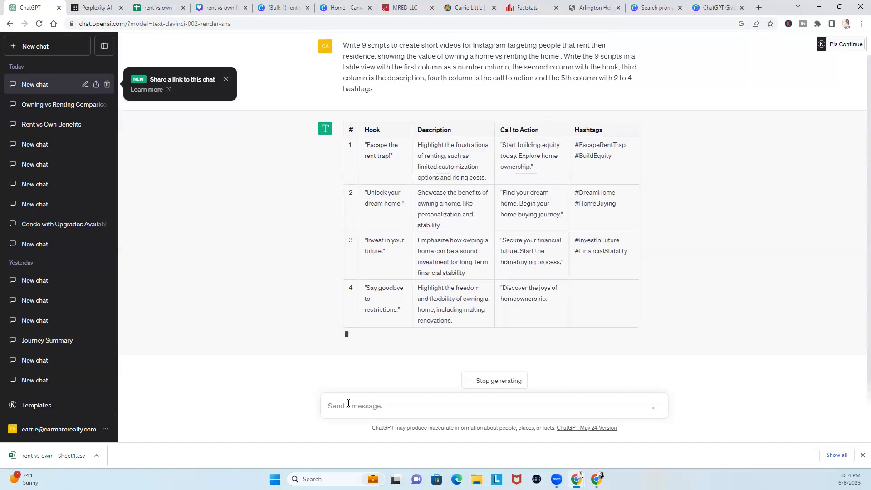
Ask ChatGPT to update these scripts with an additional column of 3 to 5 video bullet points
type("update theis")
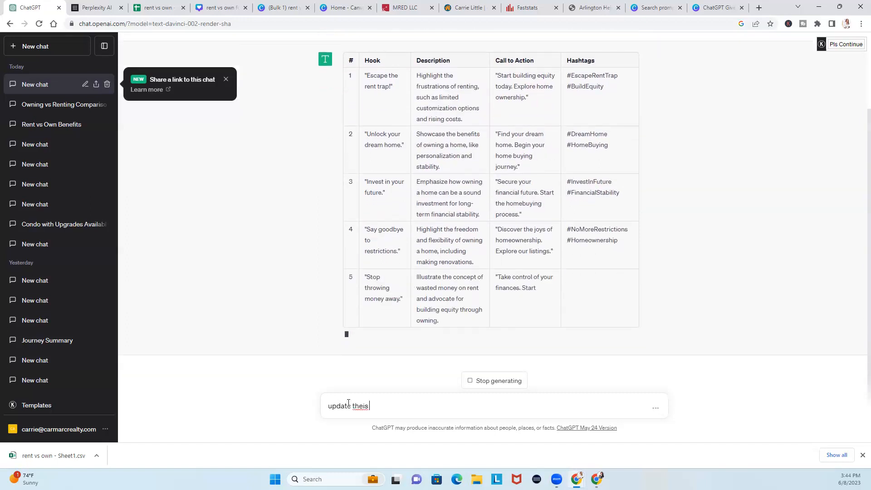
key("BackSpace")
key("BackSpace")
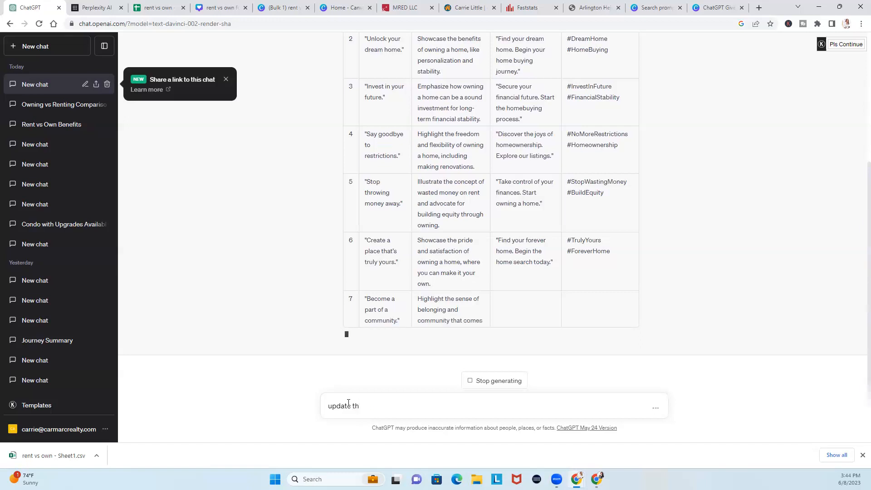
type("e")
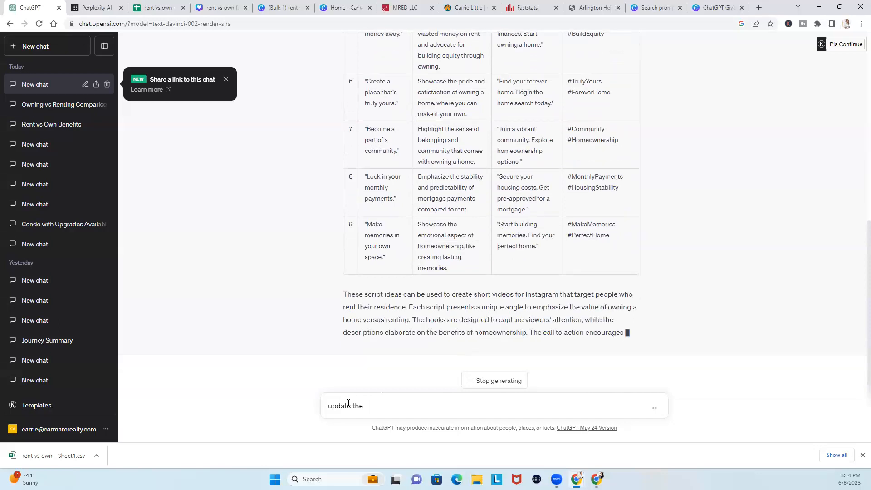
type("sei")
key("BackSpace")
type("se scripts f")
key("BackSpace")
type("with an a")
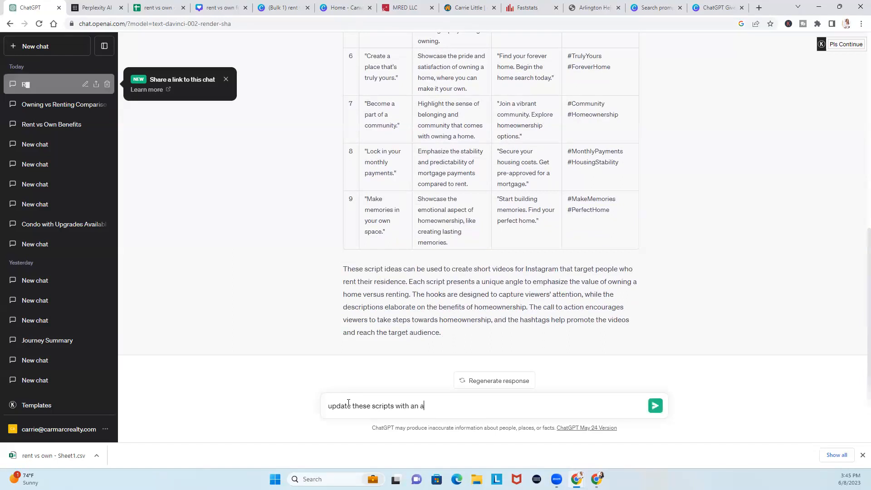
type("ddional")
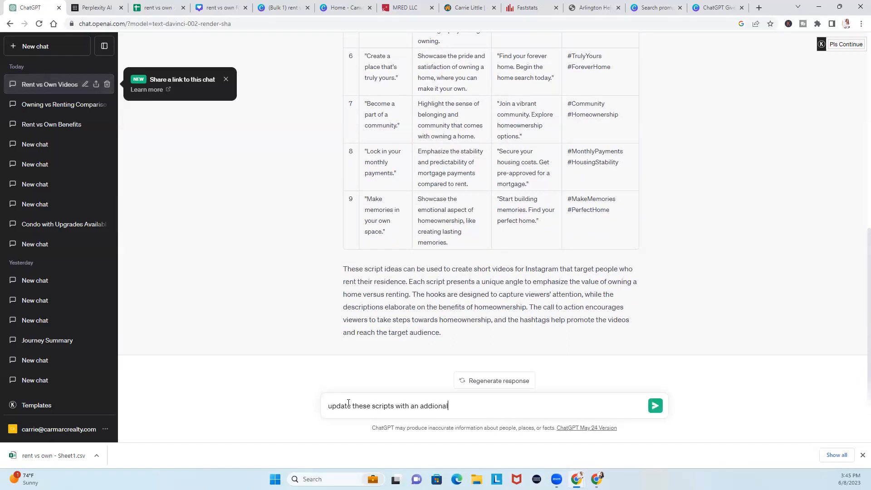
type("tional comumn adding 3 to 5 bullet points")
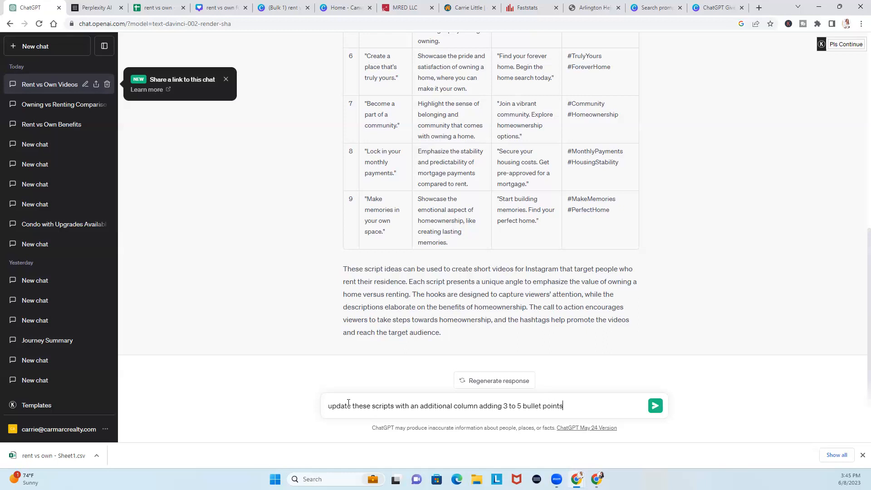
type(" for my video")
key("Return")
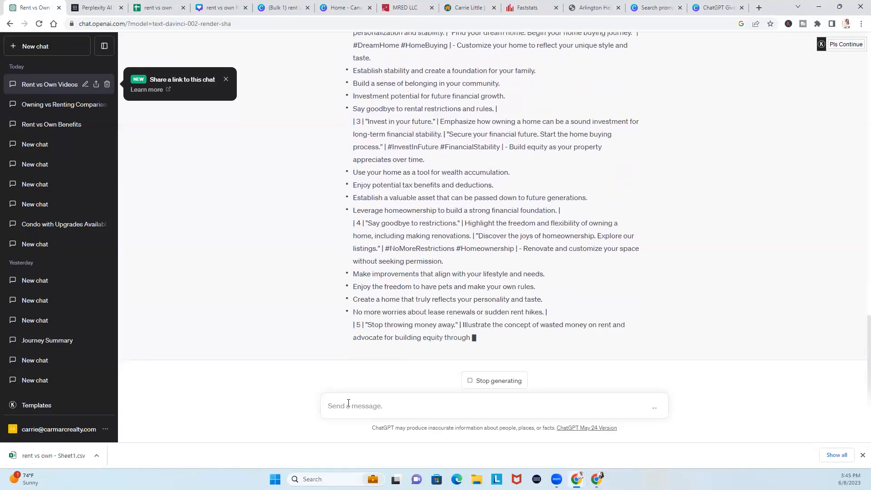
Resend the scripts prompt requesting a 6th column of 3 to 5 bullet points from each description
scroll(583, 284, "up", 10)
scroll(583, 284, "up", 15)
left_click_drag(375, 113, 345, 69)
key("ctrl+c")
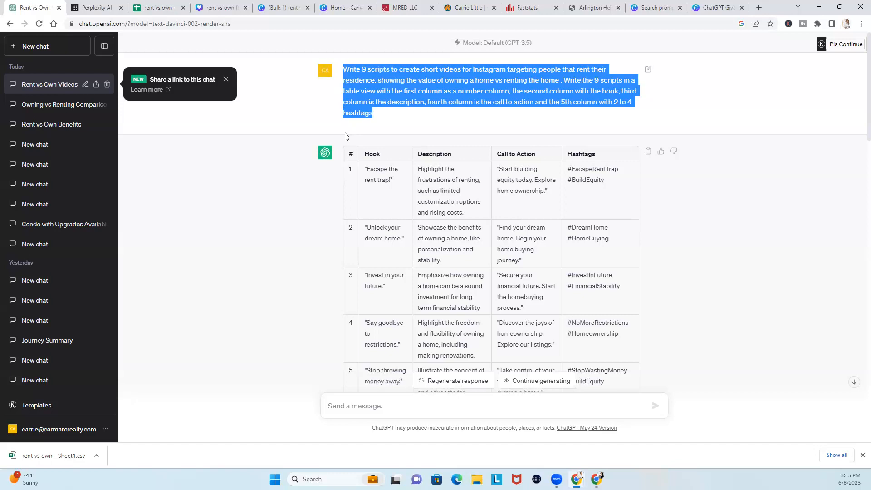
left_click(357, 403)
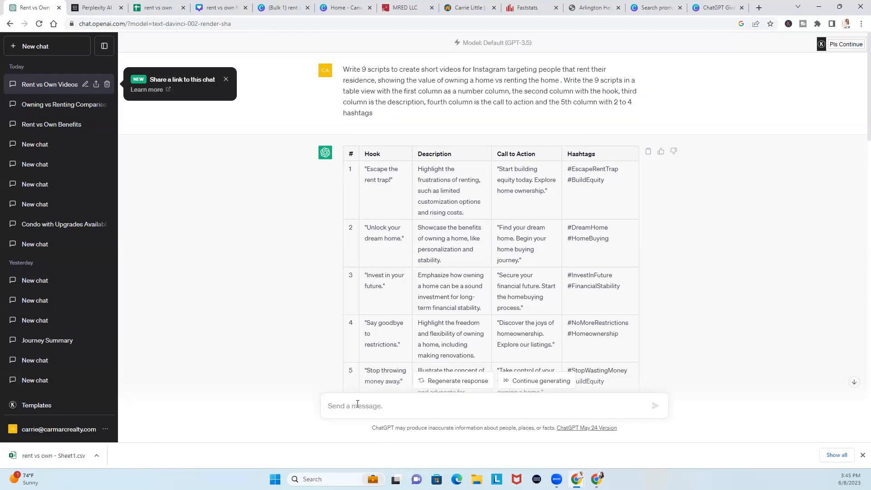
key("ctrl+v")
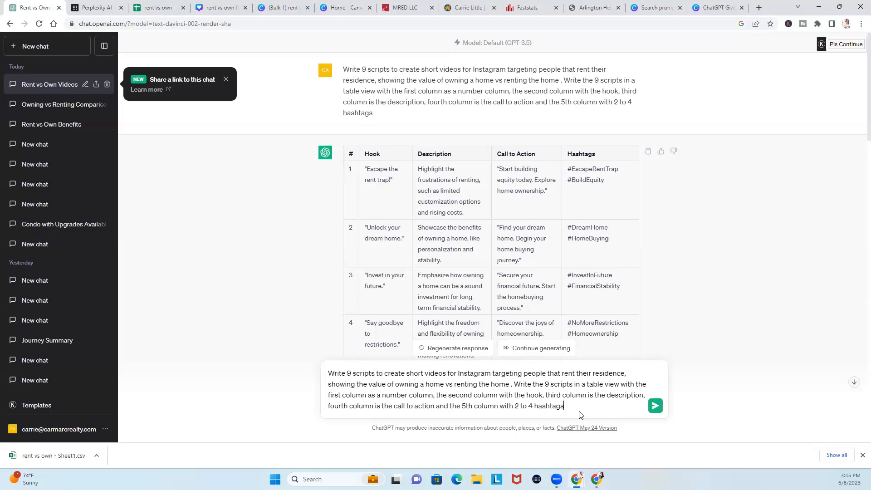
type("6th write")
type("3")
key("BackSpace")
key("BackSpace")
type("3 to 5 bullet points ")
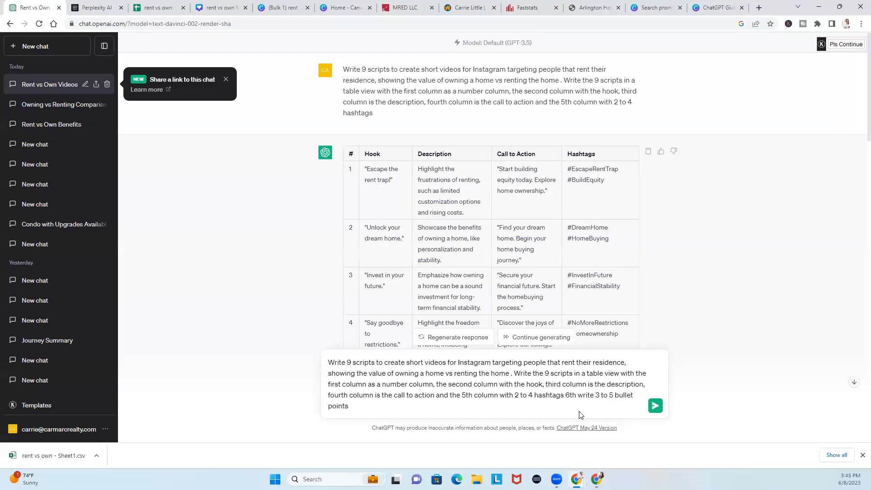
type("on")
key("BackSpace")
key("BackSpace")
key("BackSpace")
type("with each e")
key("BackSpace")
key("BackSpace")
key("BackSpace")
key("BackSpace")
key("BackSpace")
key("BackSpace")
key("BackSpace")
type("from each description")
key("Return")
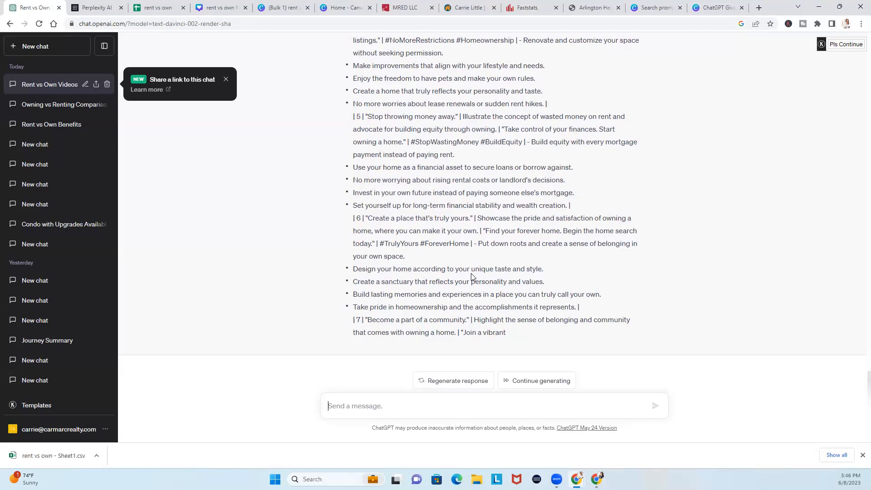
Resend the scripts prompt with '(create this for 9 scripts' appended
key("ctrl+v")
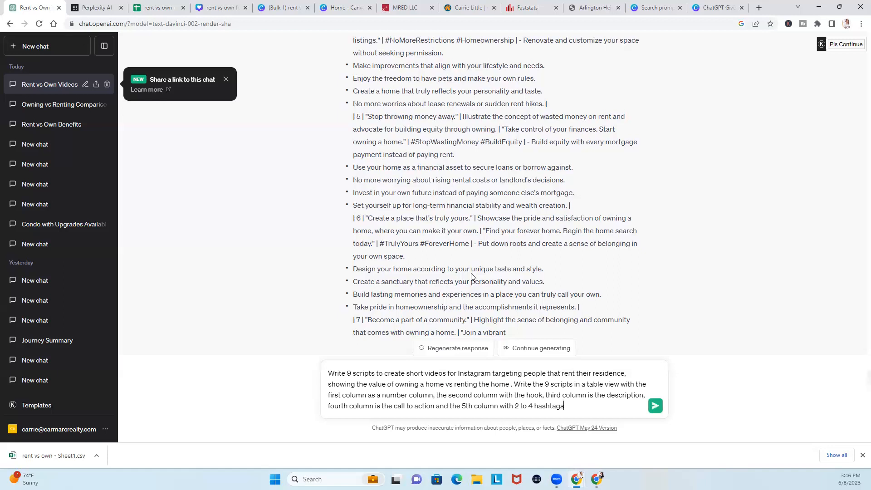
type("(create this for 9 scripts")
key("Return")
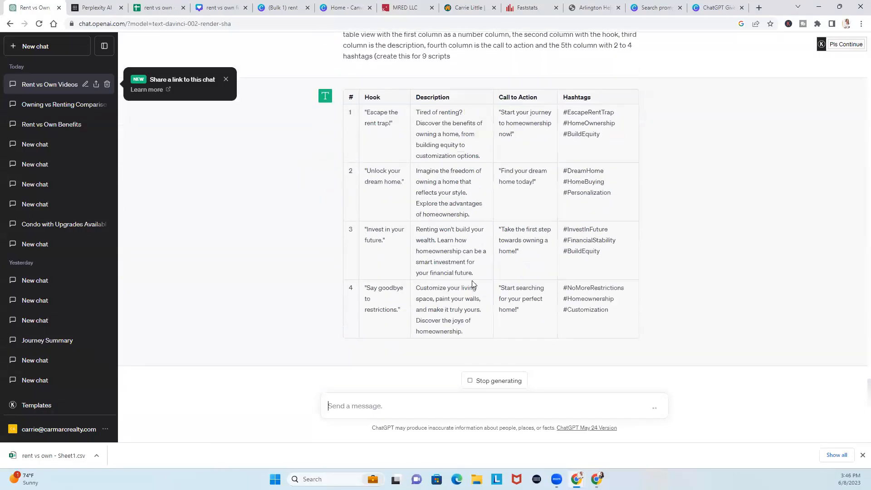
In a new chat, send the bullet-point prompt plus 'on rent vs own for the video', then view Canva
scroll(665, 280, "up", 20)
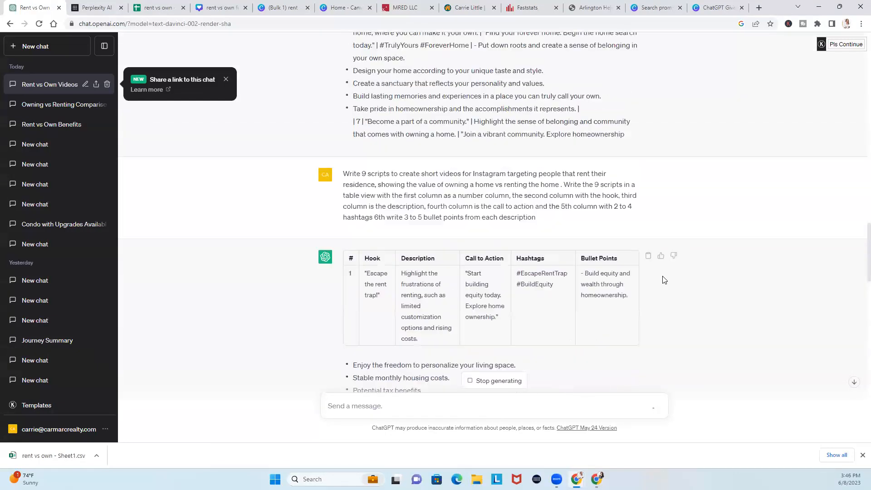
left_click_drag(541, 311, 331, 262)
key("ctrl+c")
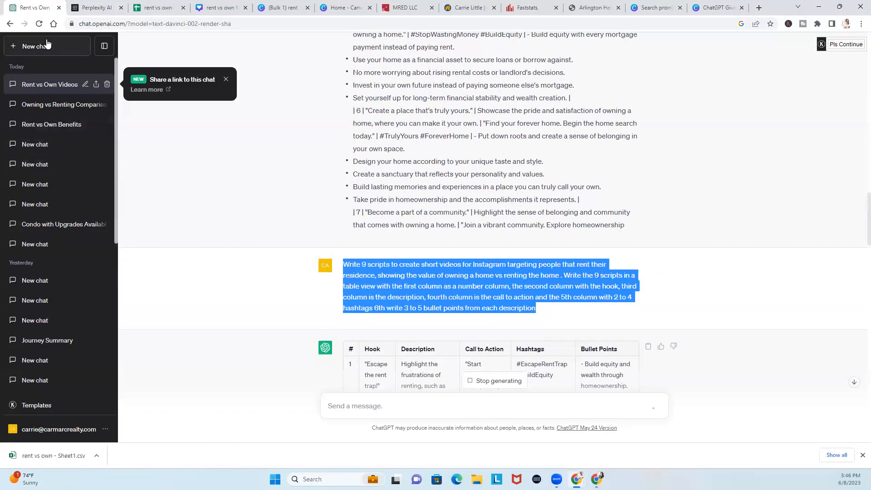
left_click(50, 46)
key("ctrl+v")
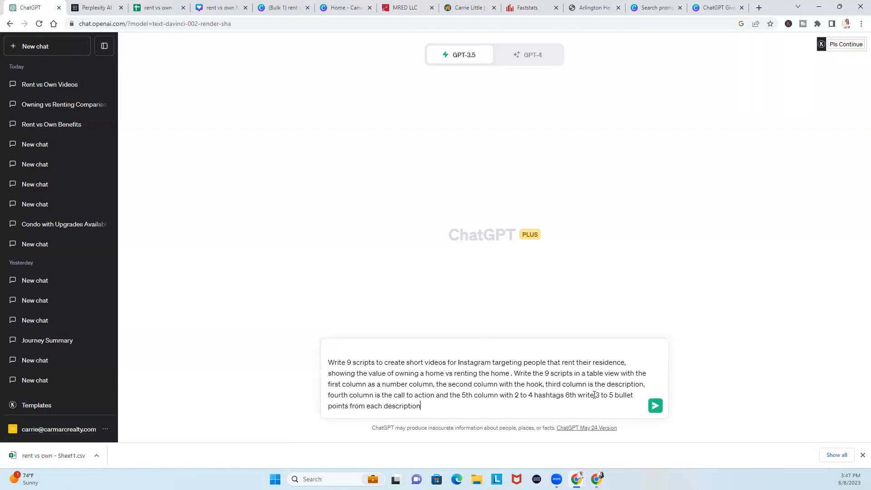
type("on rent vs own for the video")
key("ctrl+a")
key("Return")
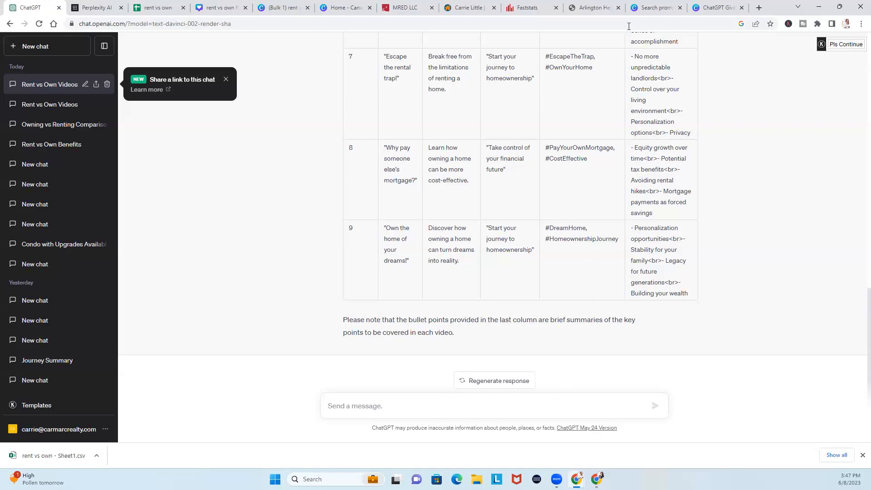
left_click(702, 8)
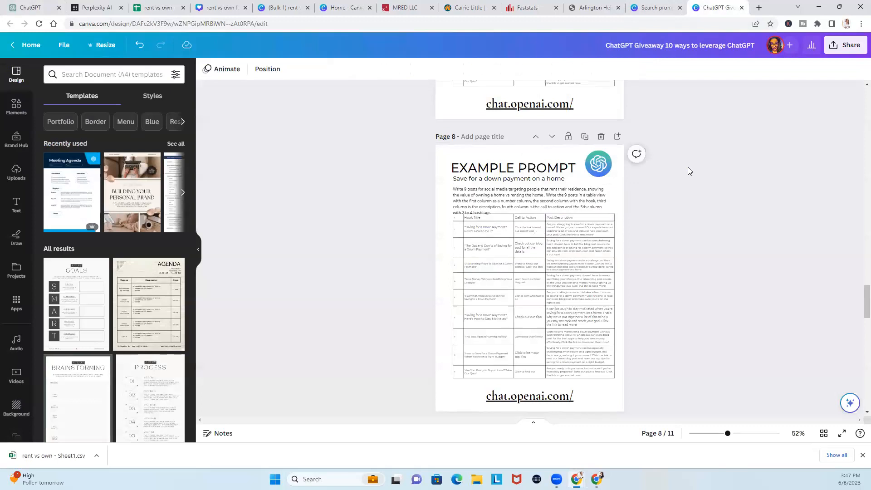
Scroll the Canva giveaway pages, start a blank ChatGPT chat, and view the Arlington Heights report
scroll(688, 171, "up", 5)
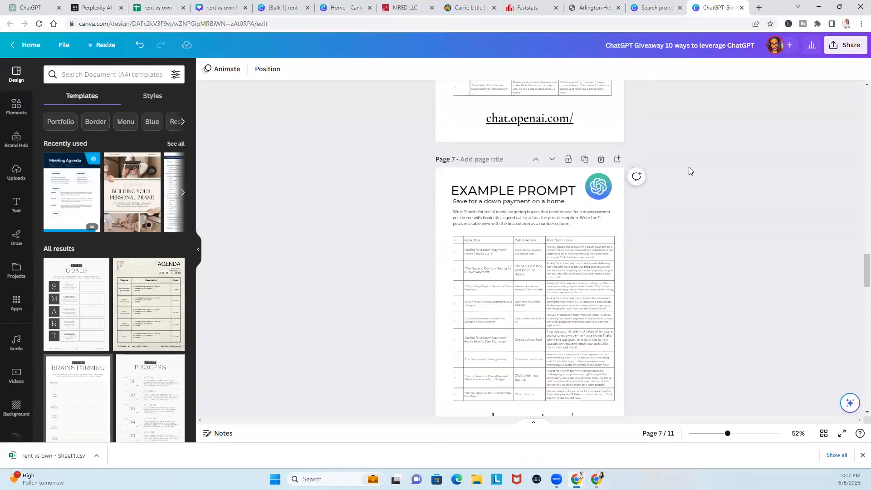
left_click(18, 7)
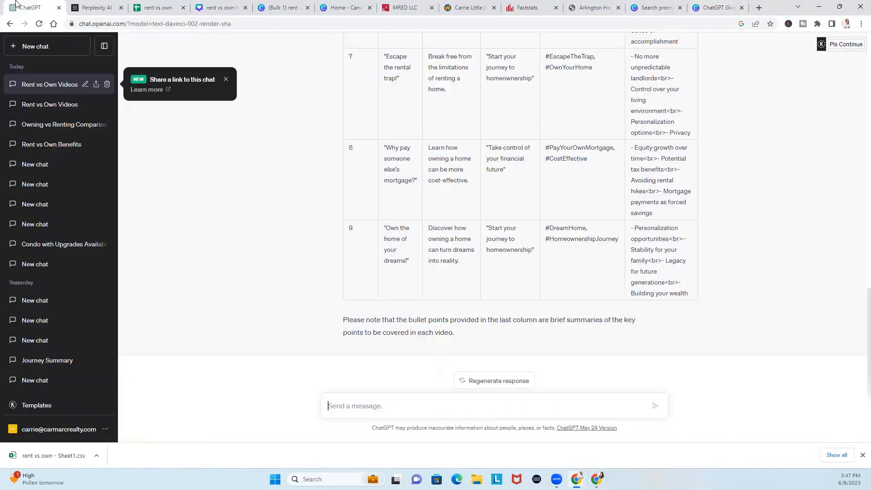
left_click(21, 47)
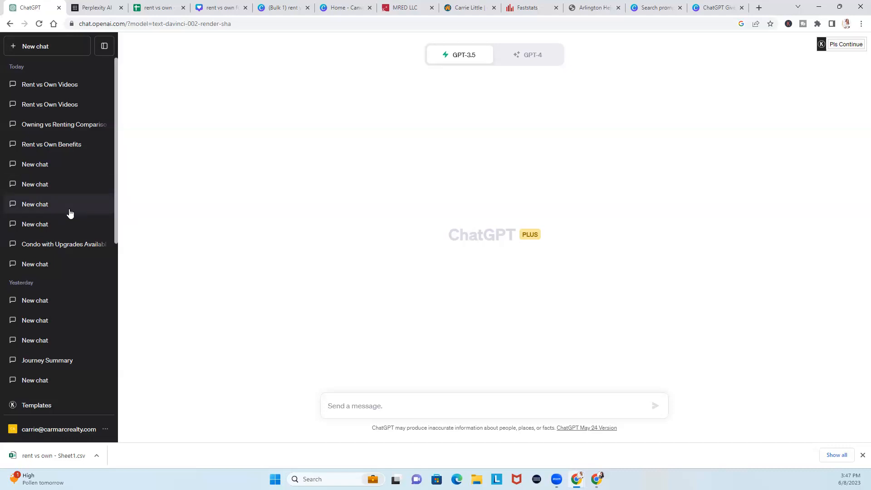
left_click(578, 11)
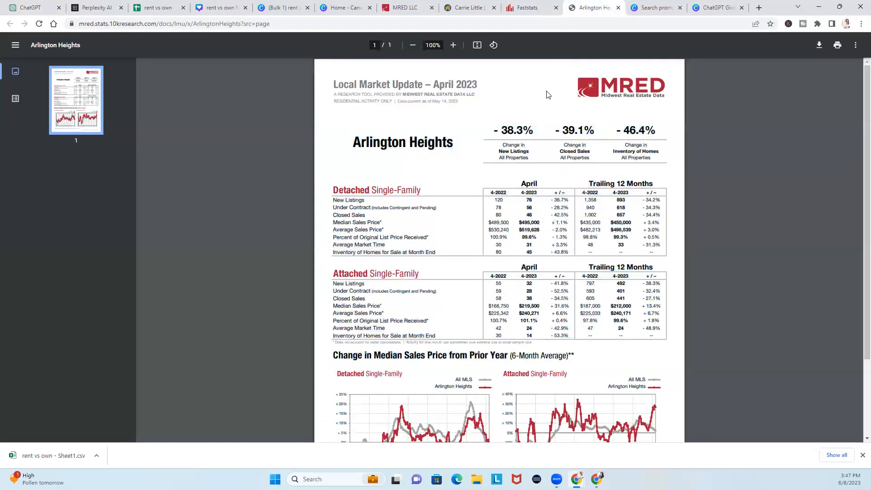
Glance at the FastStats map, select all text on the Arlington Heights report, then return to ChatGPT
left_click(520, 12)
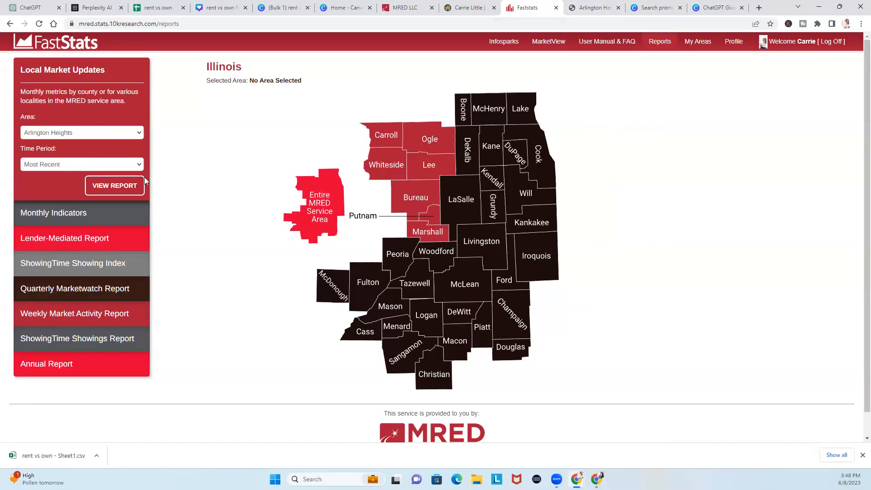
left_click(575, 8)
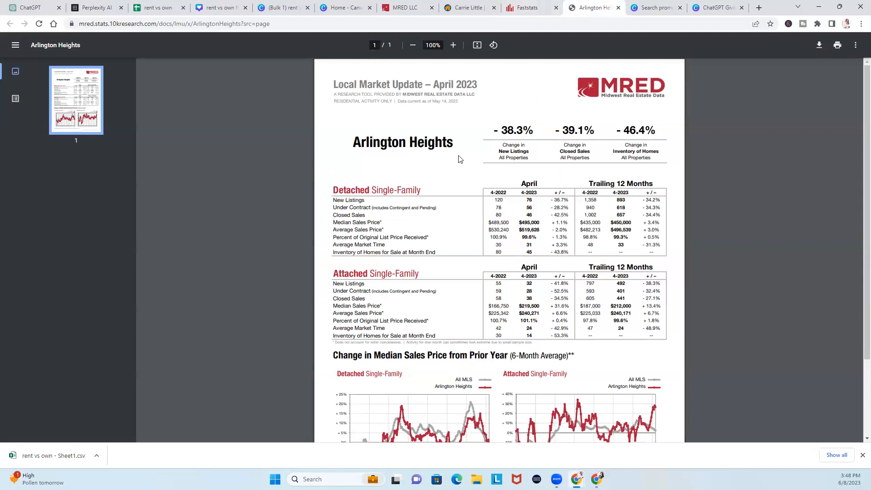
key("ctrl+a")
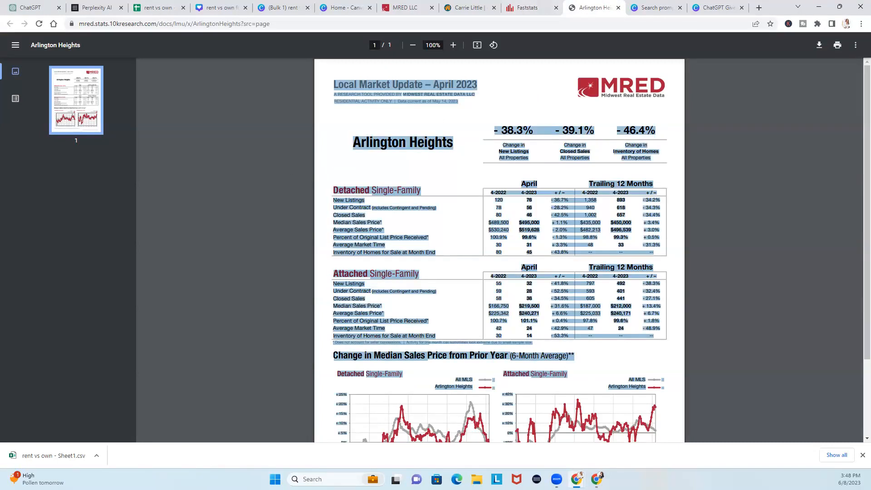
left_click(29, 8)
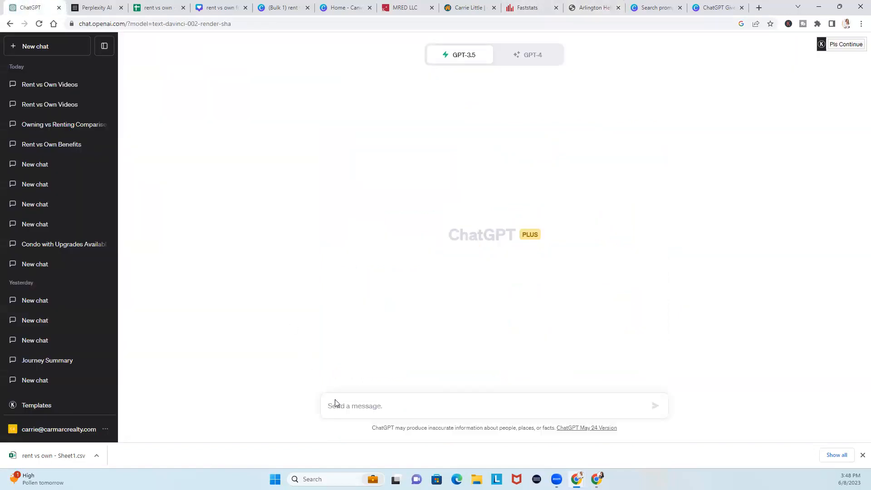
Draft a prompt for a 5th-grade-level Arlington Heights, IL newsletter article comparing April 2023 and 2022 detached single-family data
left_click(346, 403)
type("write an article")
key("BackSpace")
key("BackSpace")
key("BackSpace")
key("BackSpace")
type("icle for ")
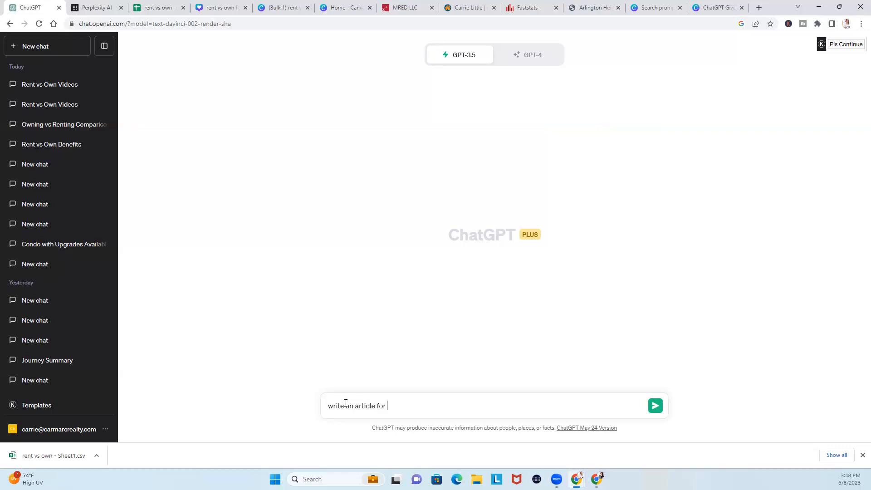
type("my newseltte")
key("BackSpace")
key("BackSpace")
key("BackSpace")
type("etter in Arlington Heig")
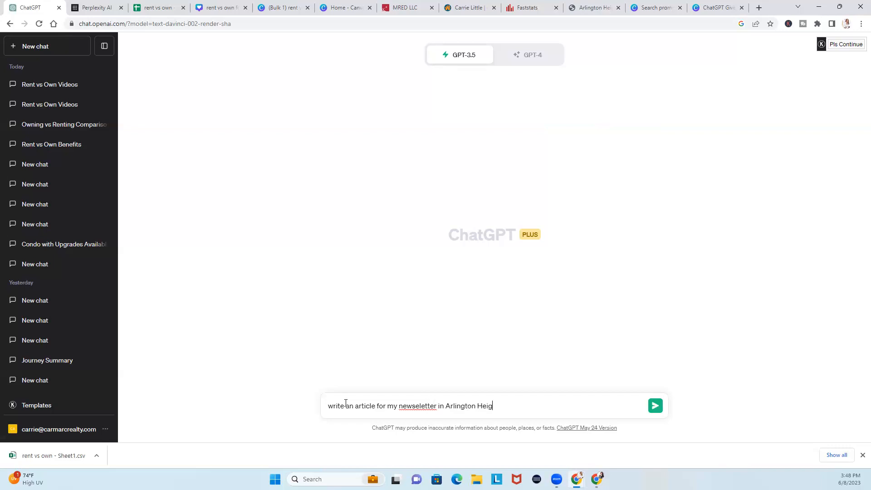
type("hss, ")
type("IL")
type(" uwin")
key("BackSpace")
key("BackSpace")
key("BackSpace")
type("sing the data from April 203")
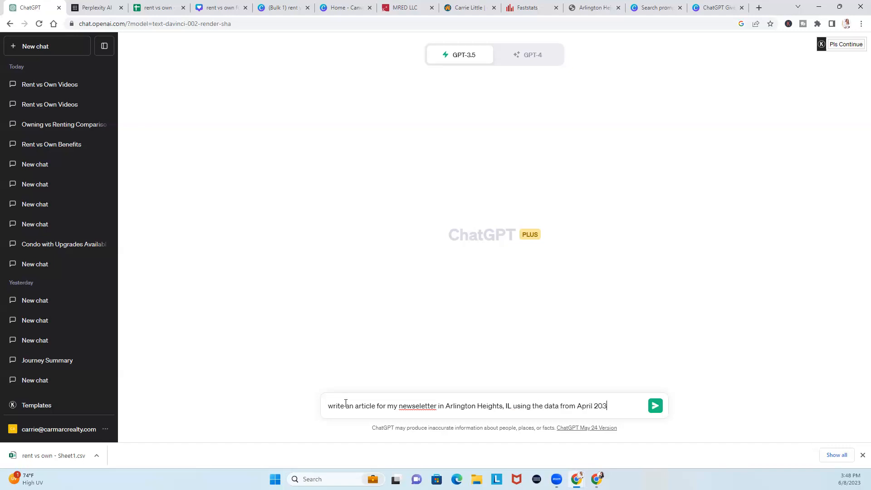
key("BackSpace")
type("23 and April 2022")
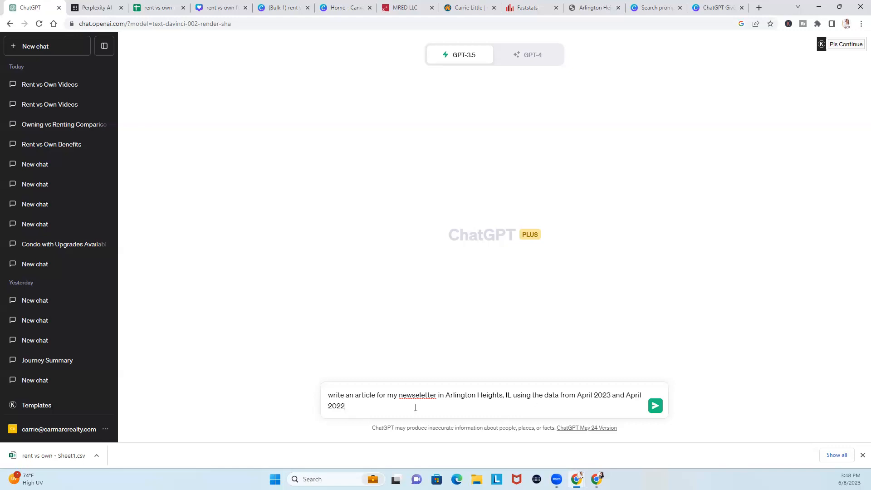
type(" with deat")
key("BackSpace")
key("BackSpace")
key("BackSpace")
key("BackSpace")
type("the s")
type("etion")
key("BackSpace")
key("BackSpace")
key("BackSpace")
key("BackSpace")
type("ction on detached single family")
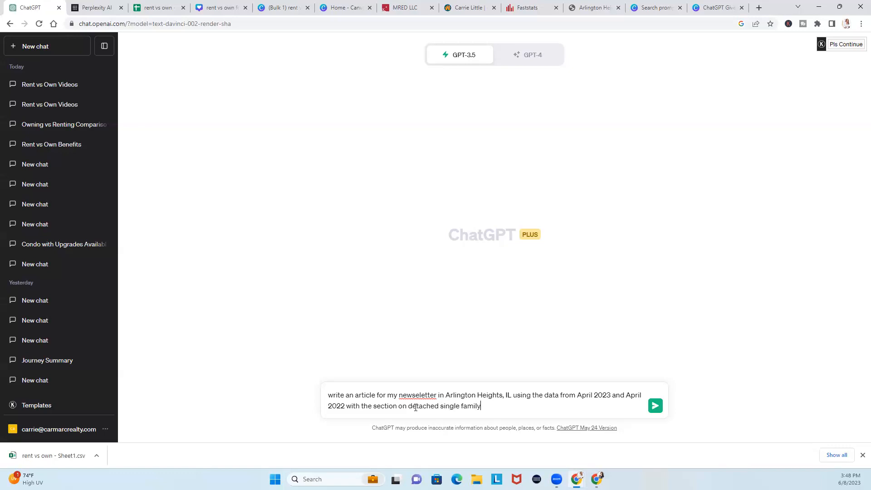
type(" down to a 5th grd")
type("de level")
Submit the Arlington Heights newsletter article prompt so ChatGPT starts generating the article
key("Return")
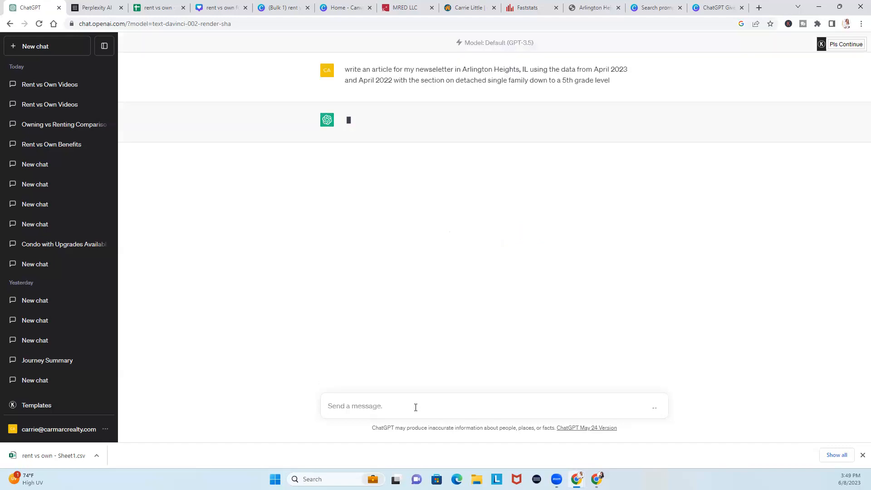